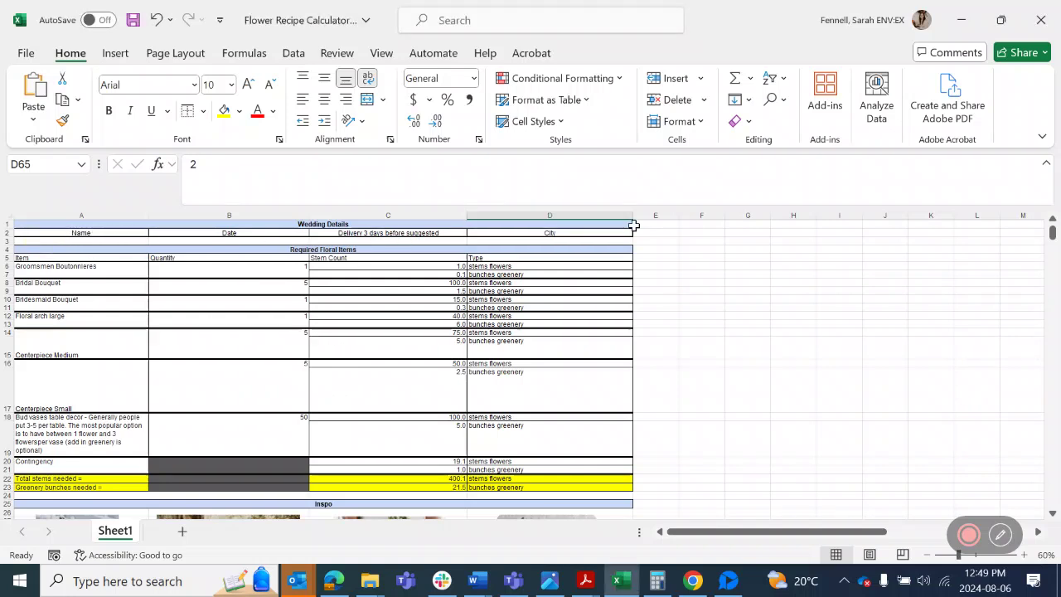
left_click(368, 233)
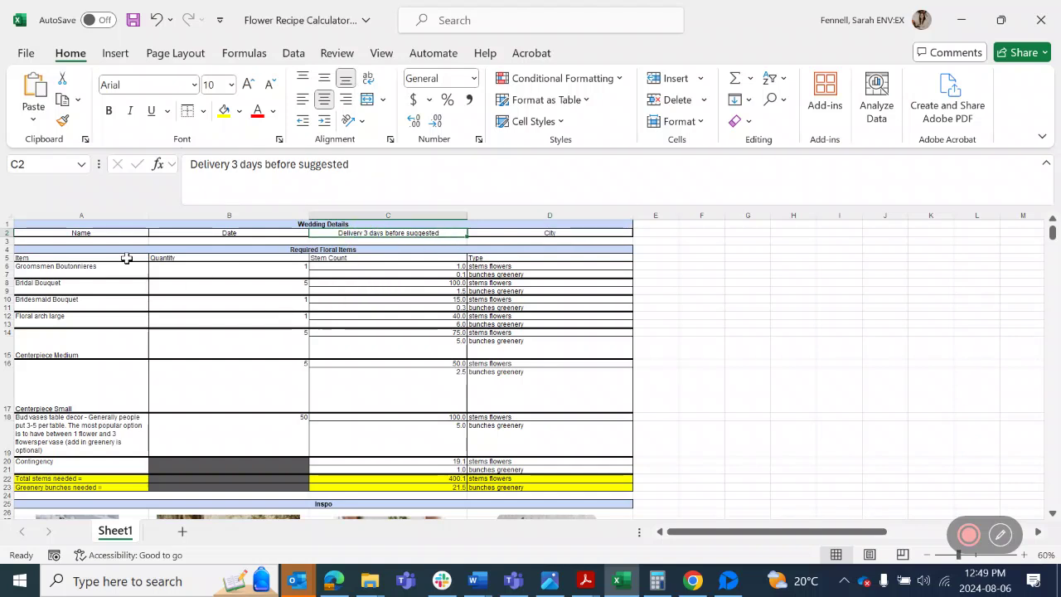
left_click_drag(80, 271, 71, 435)
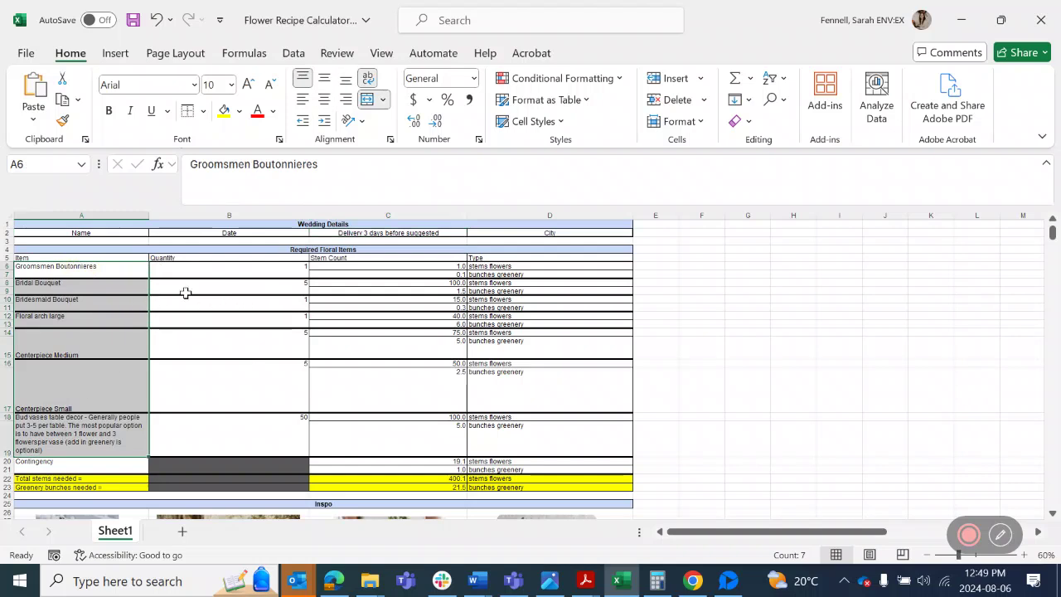
left_click(237, 216)
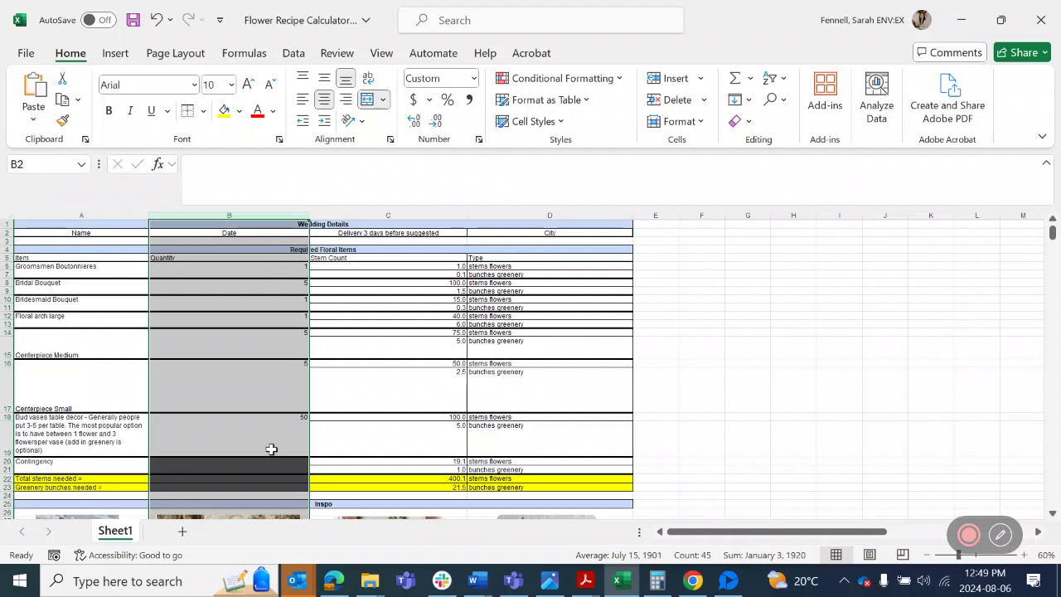
Set the required quantities to 5 for Groomsmen Boutonnieres and 10 for Bridal Bouquet.
left_click(254, 272)
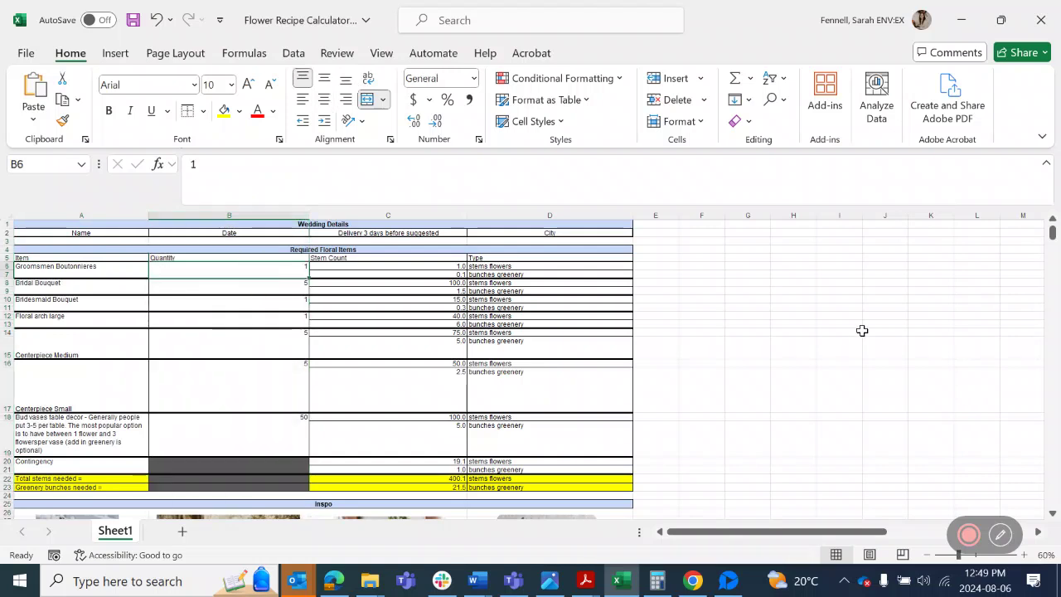
type("5")
key("Return")
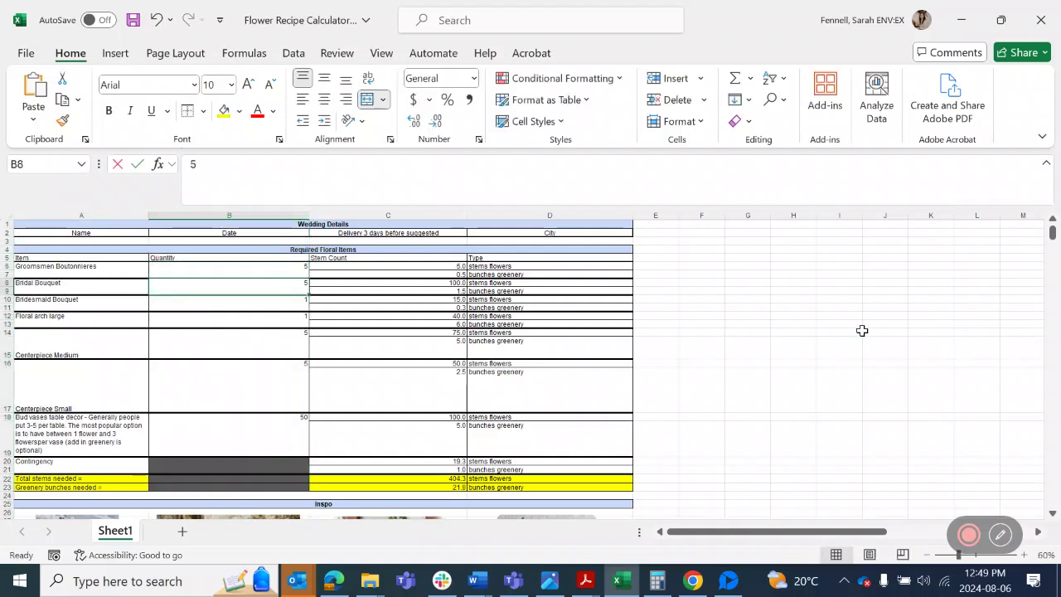
type("10")
key("Return")
key("Return")
key("Return")
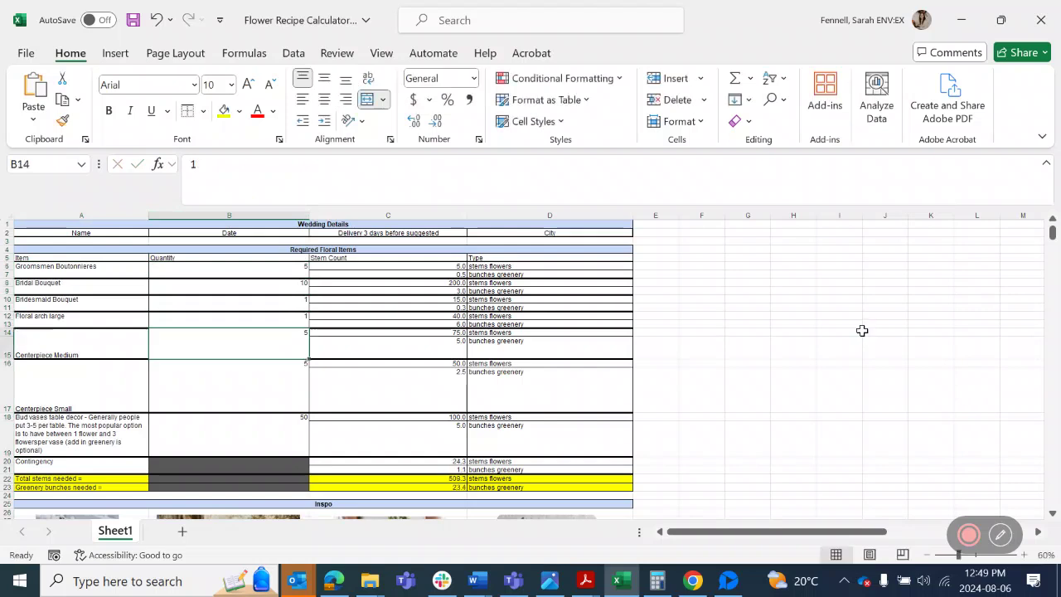
Set the required quantities to 0 for Centerpiece Medium and Centerpiece Small, and 50 for the bud vases.
type("0")
key("Return")
type("0")
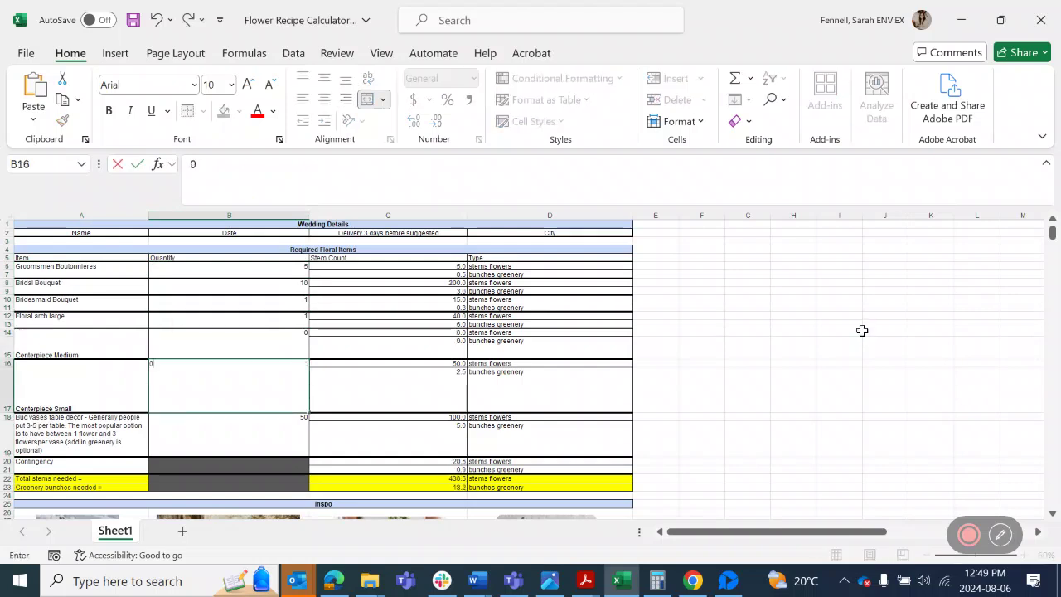
key("Return")
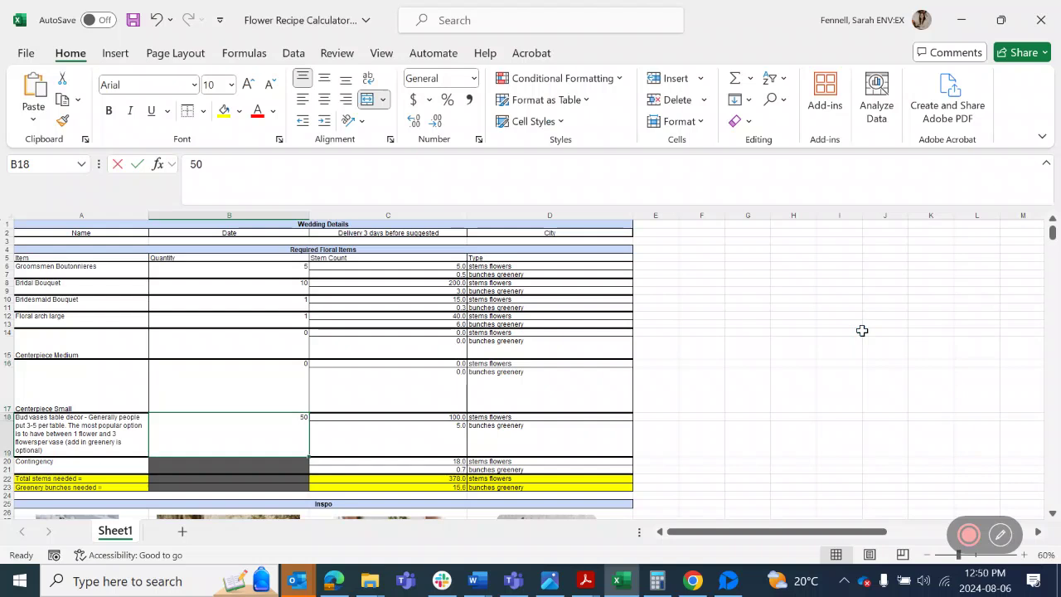
type("5")
key("Return")
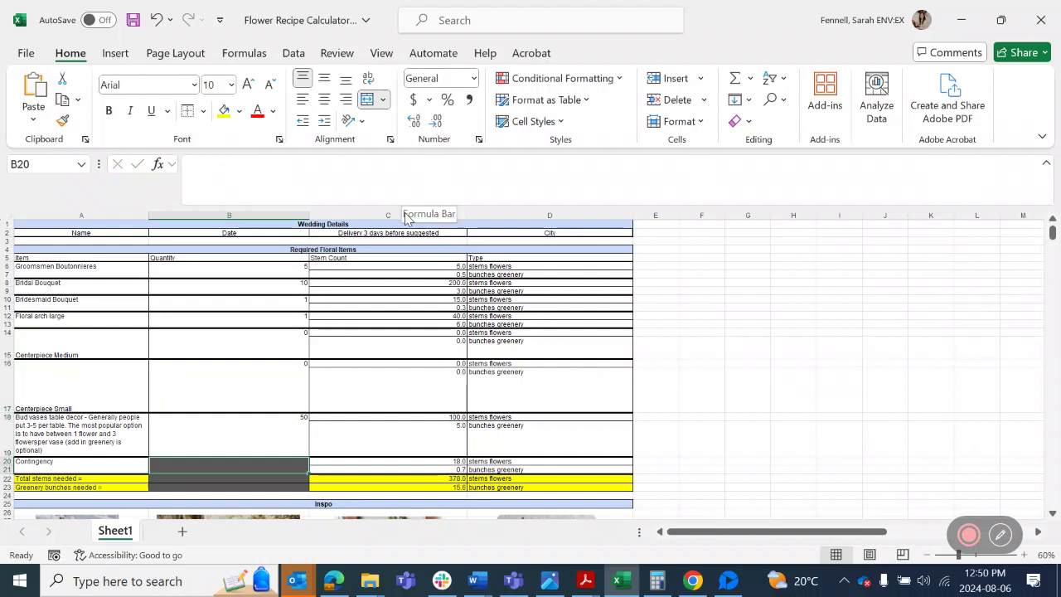
Examine the Stem Count column, the contingency rows and the totals for stems and greenery bunches needed.
left_click(376, 215)
left_click(376, 215)
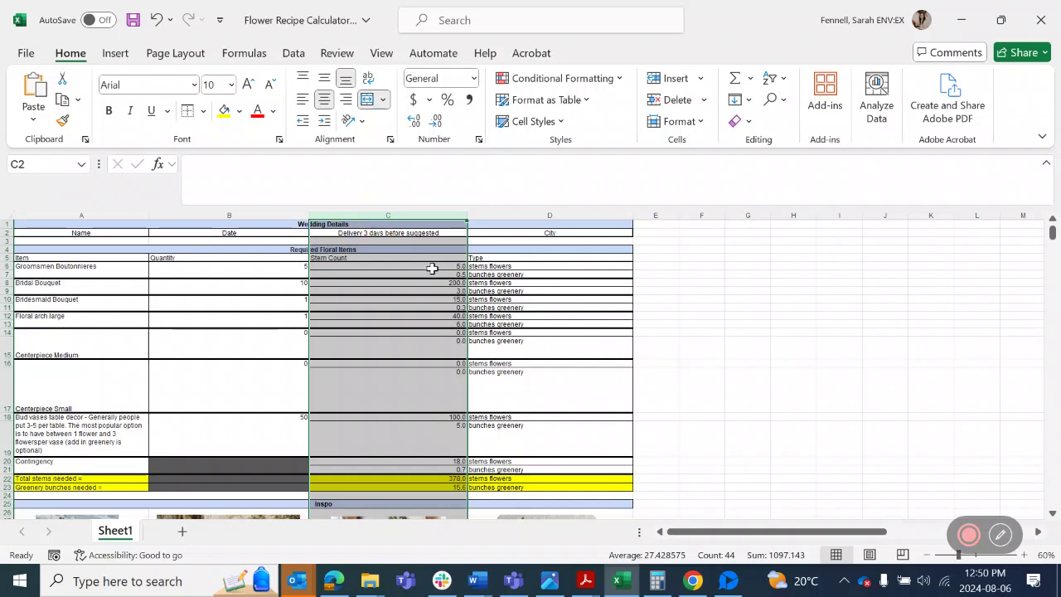
left_click(668, 486)
left_click_drag(436, 480, 535, 487)
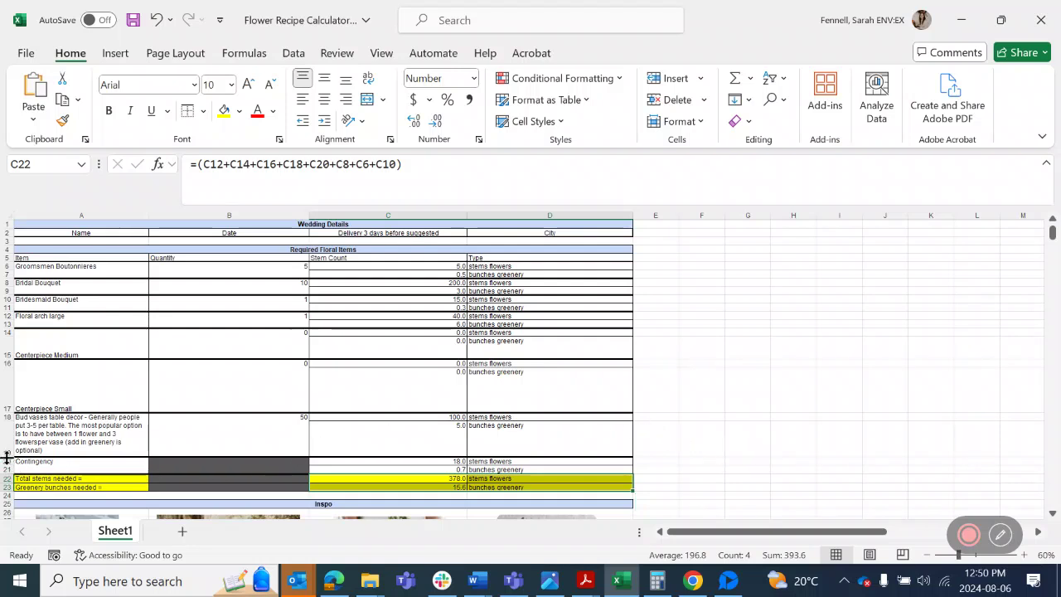
left_click_drag(33, 464, 564, 475)
left_click(693, 444)
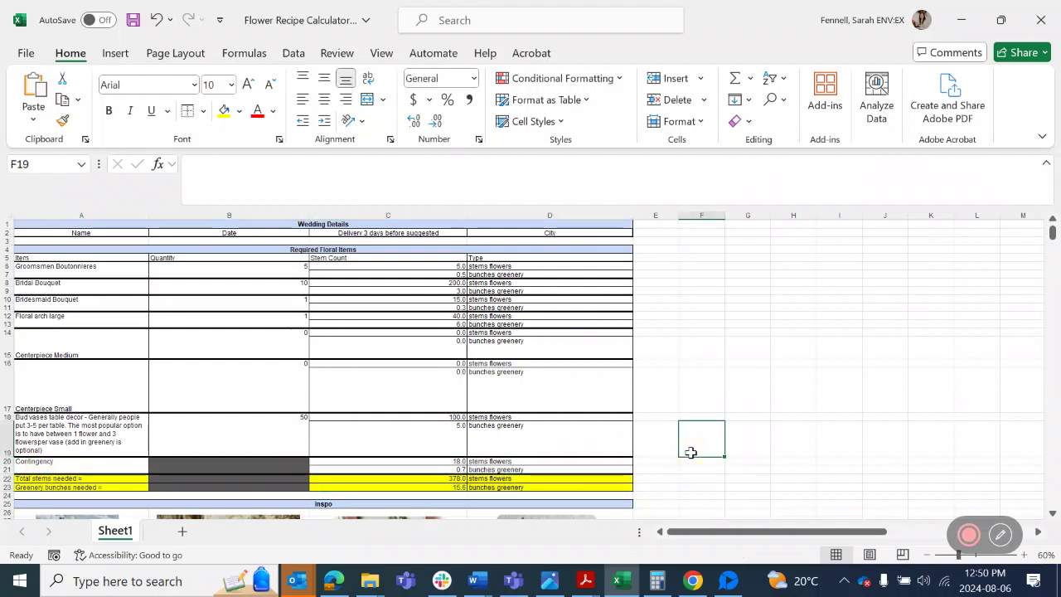
left_click(406, 480)
left_click_drag(413, 480, 419, 488)
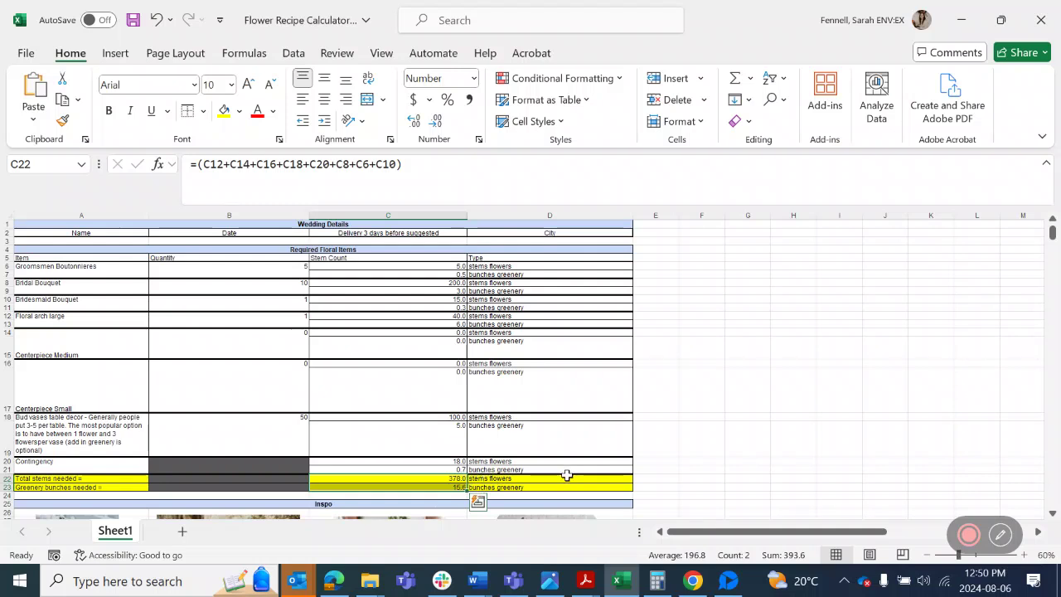
Review the inspo photos and the flower table of Proposed Recipe #1.
scroll(732, 407, "down", 3)
left_click(732, 417)
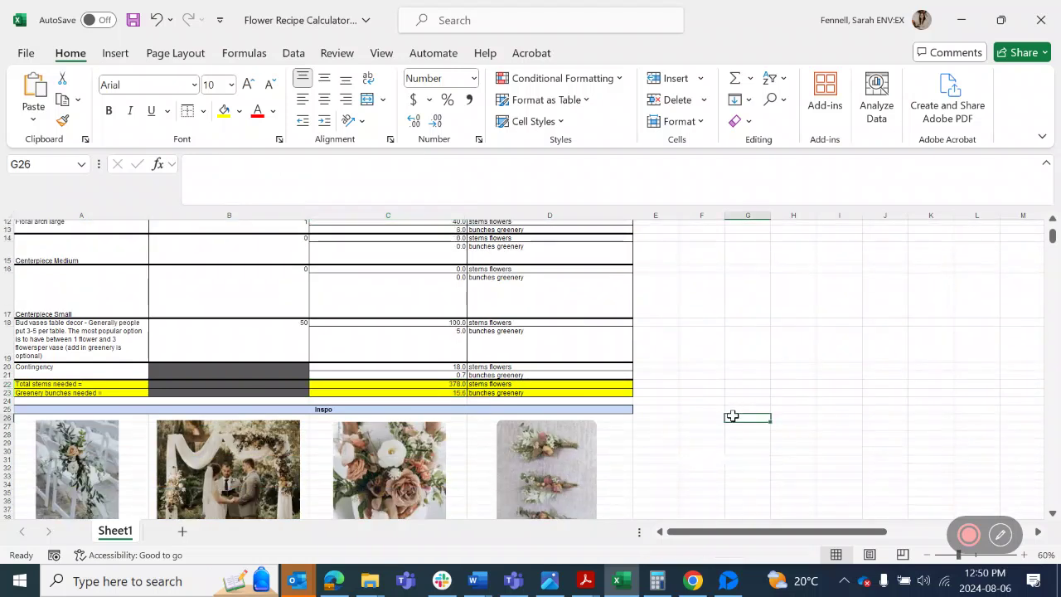
scroll(732, 418, "down", 3)
scroll(732, 418, "down", 1)
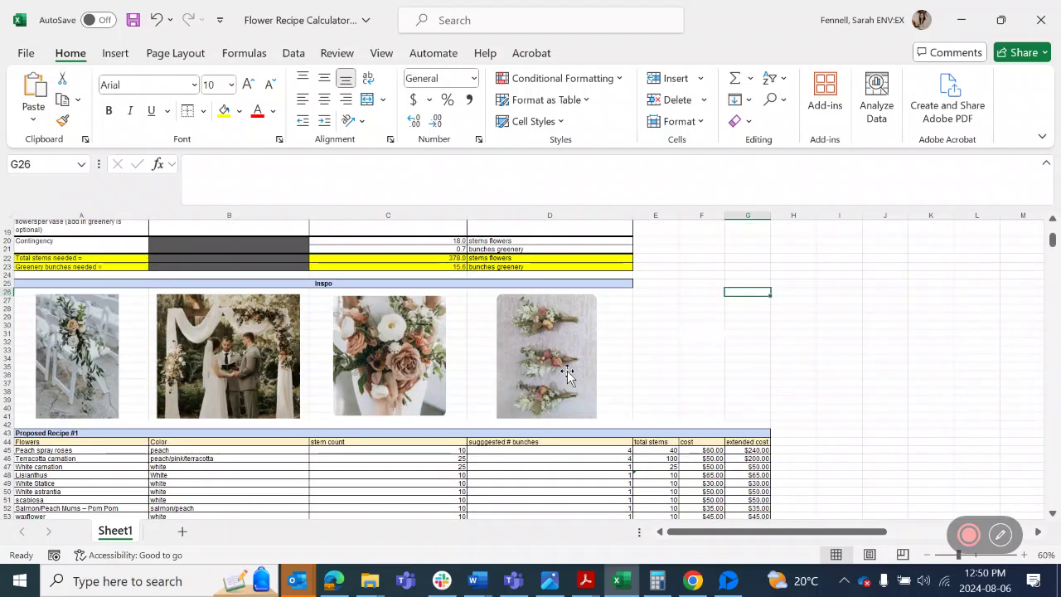
scroll(685, 380, "down", 2)
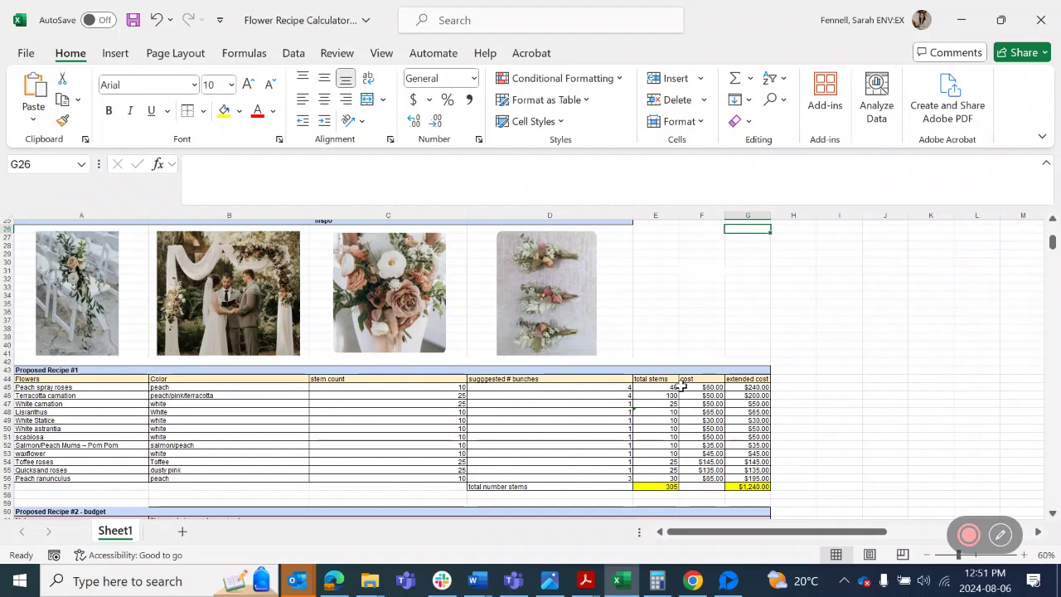
scroll(680, 385, "down", 1)
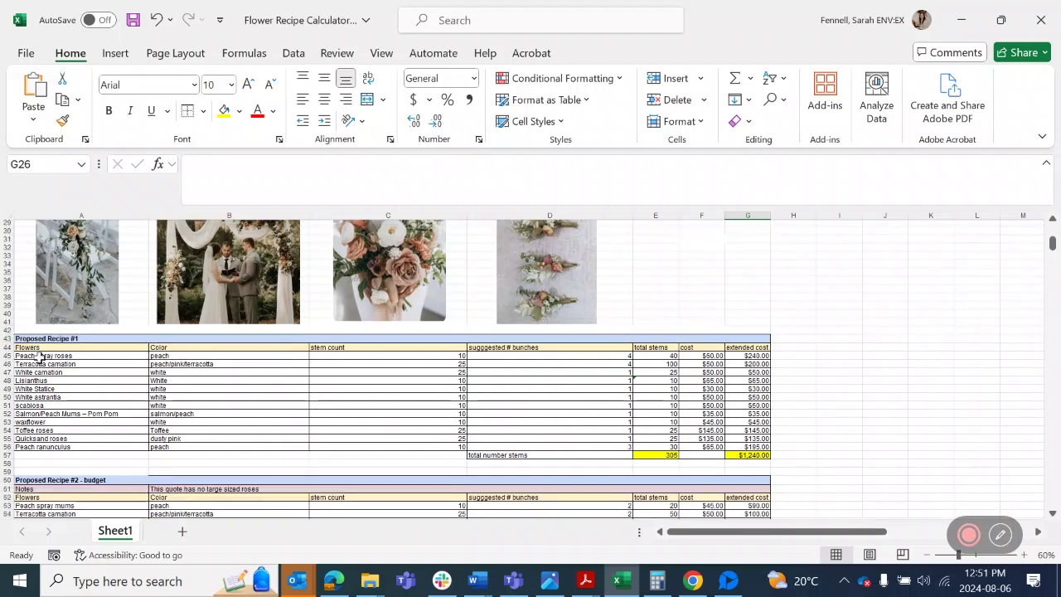
left_click_drag(41, 347, 757, 442)
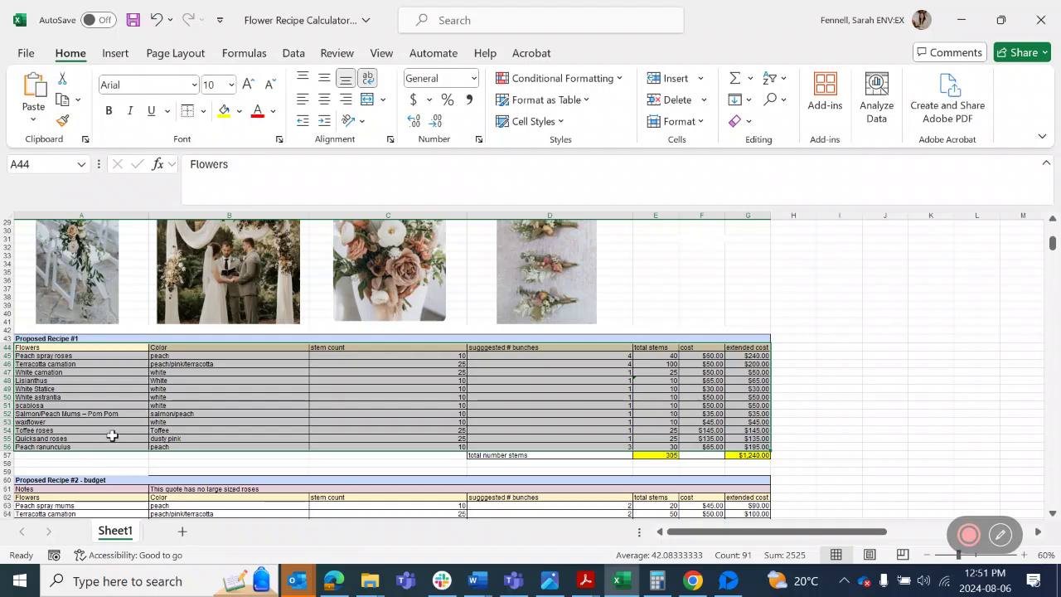
scroll(112, 434, "up", 1)
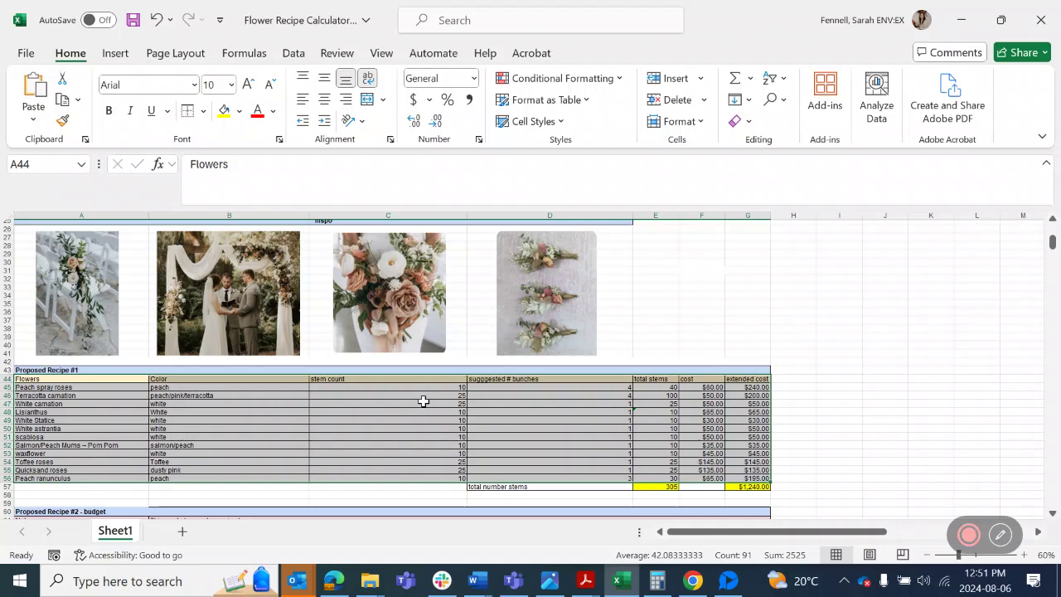
left_click(694, 300)
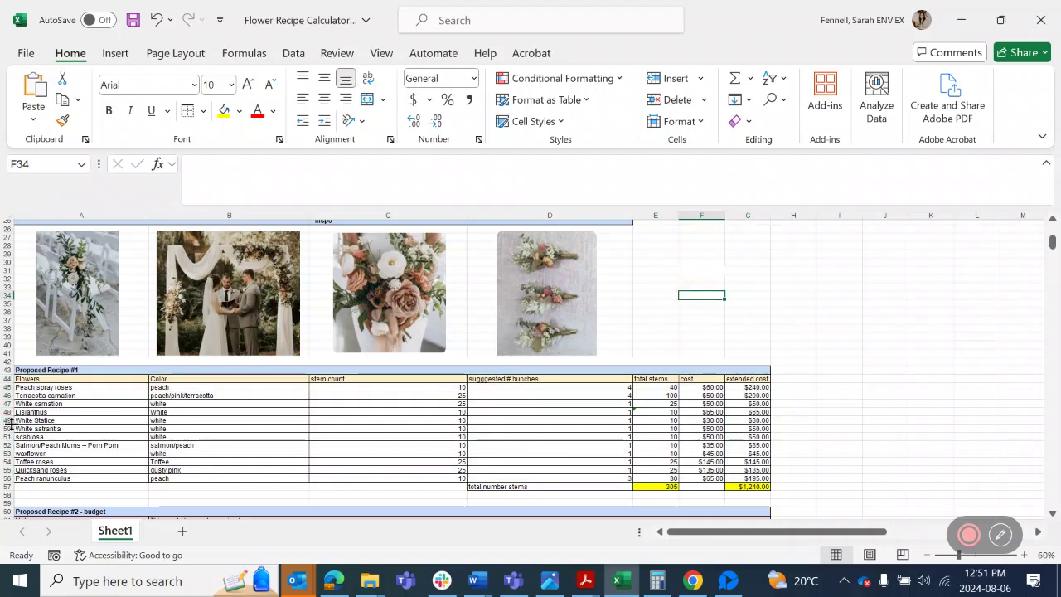
Examine individual flower rows in Proposed Recipe #1, including stem counts, suggested bunches and the total number of stems.
left_click(10, 453)
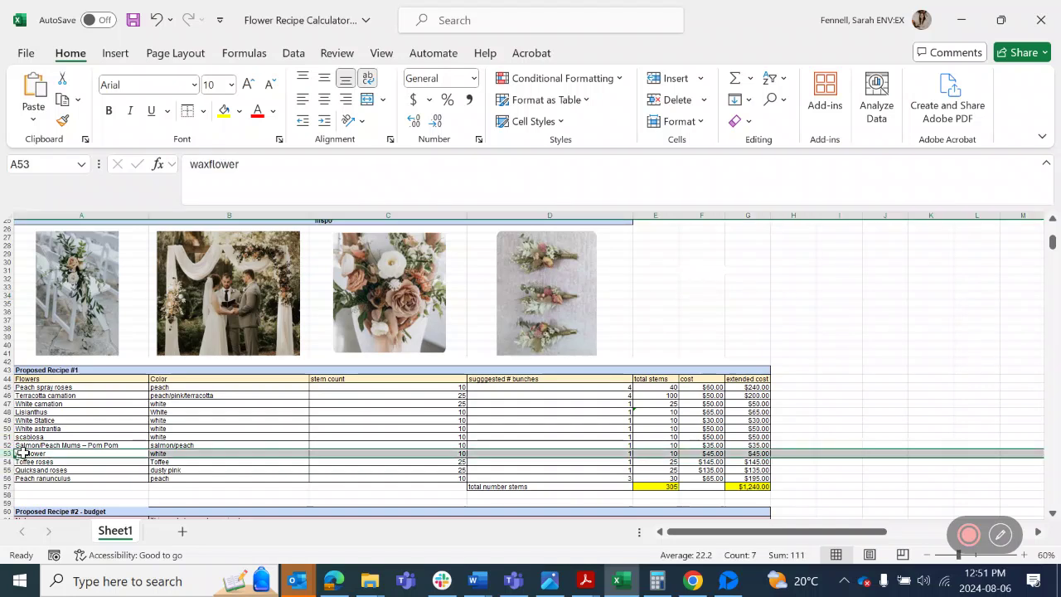
left_click(81, 471)
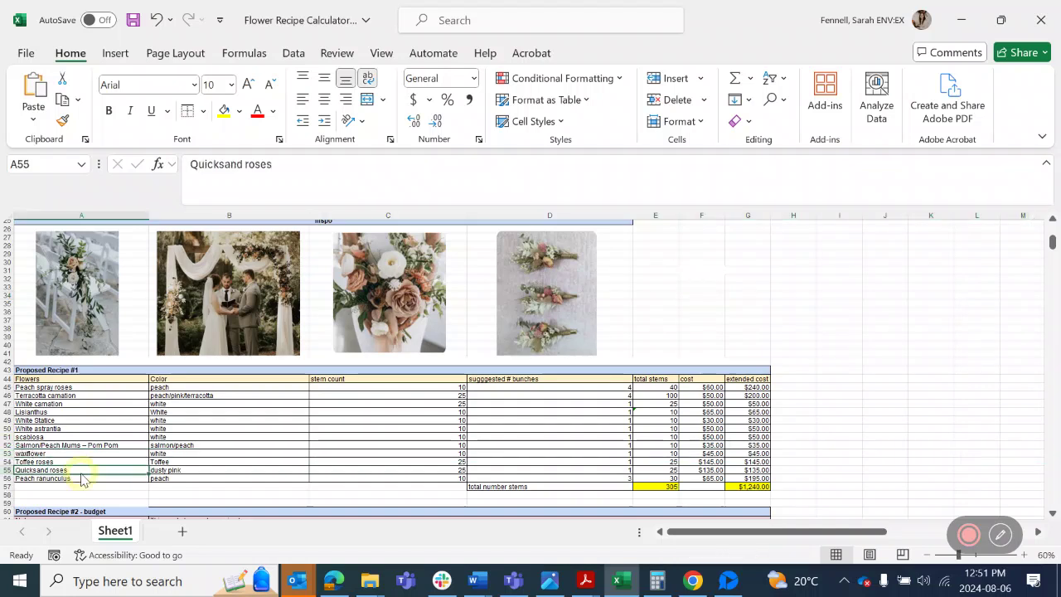
left_click(70, 420)
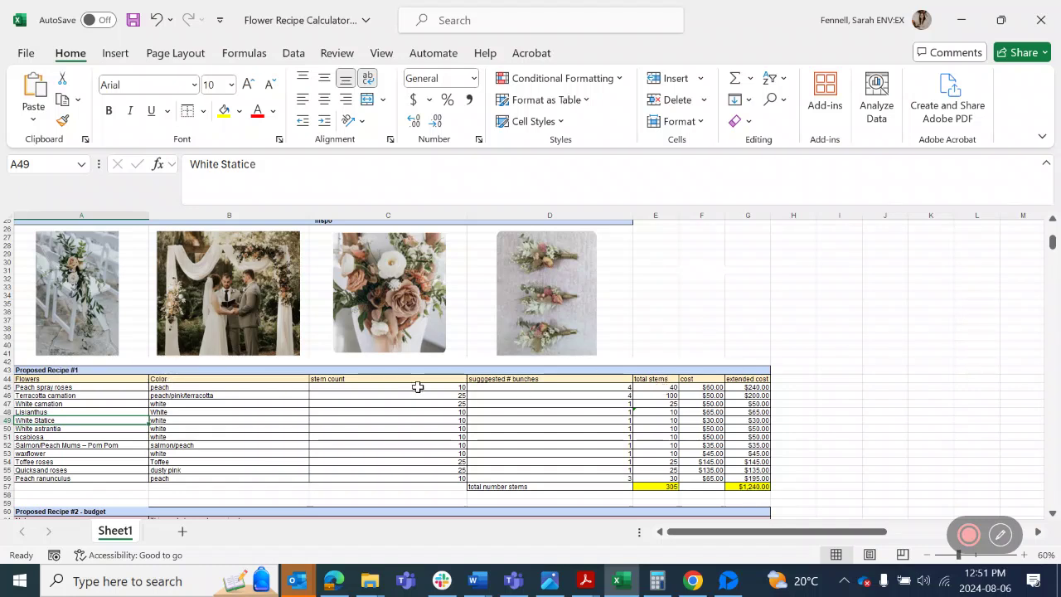
left_click_drag(420, 388, 416, 477)
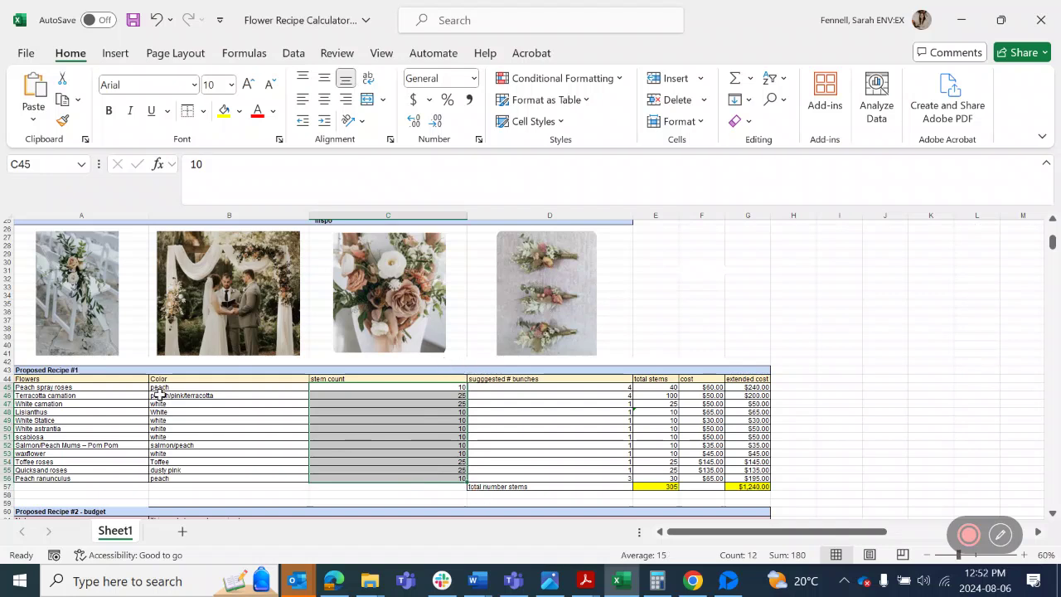
left_click(7, 395)
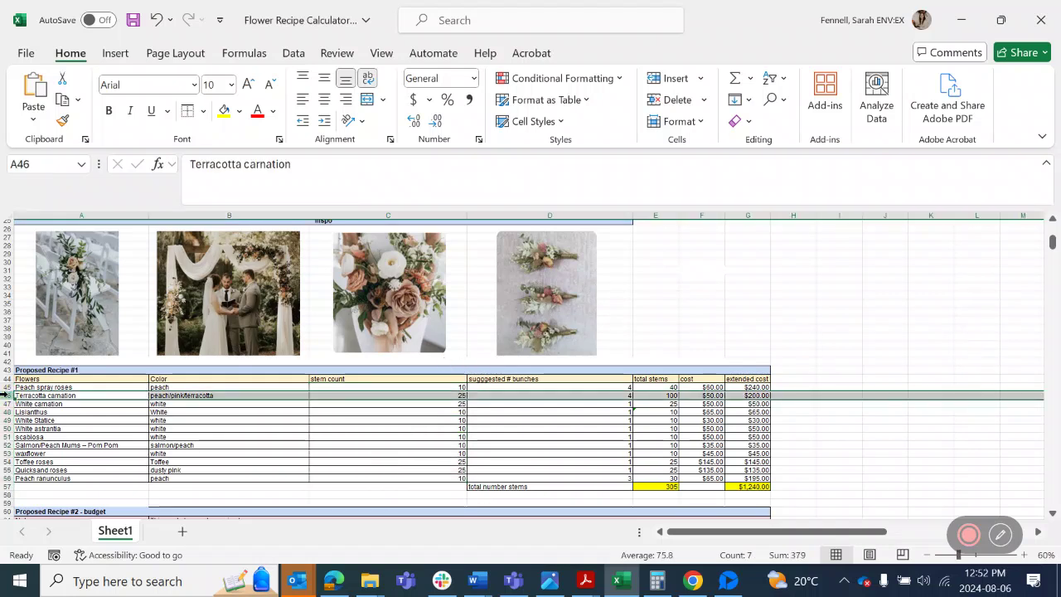
left_click(6, 404)
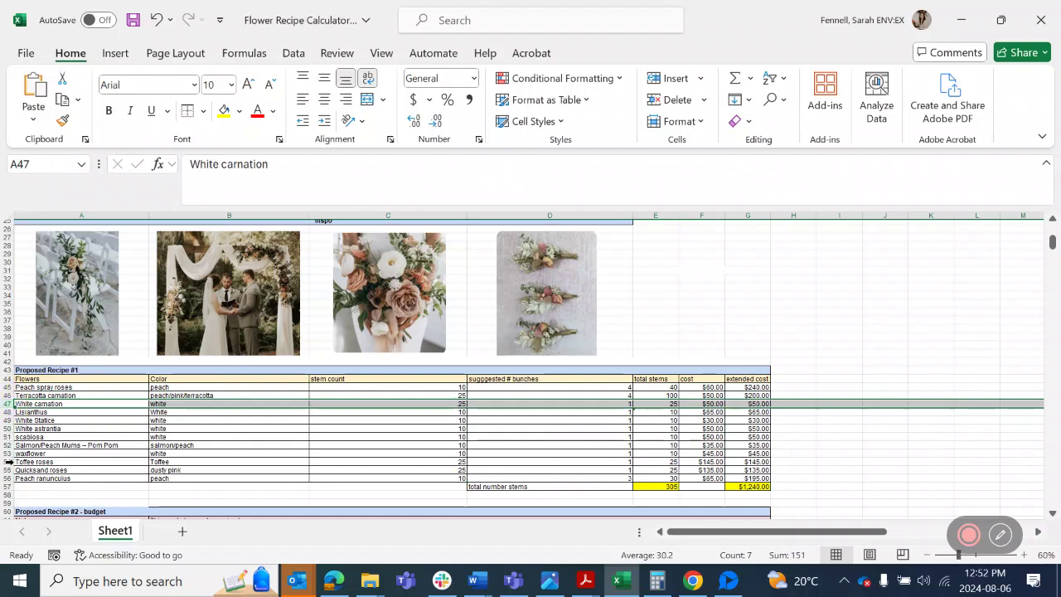
left_click_drag(6, 462, 4, 469)
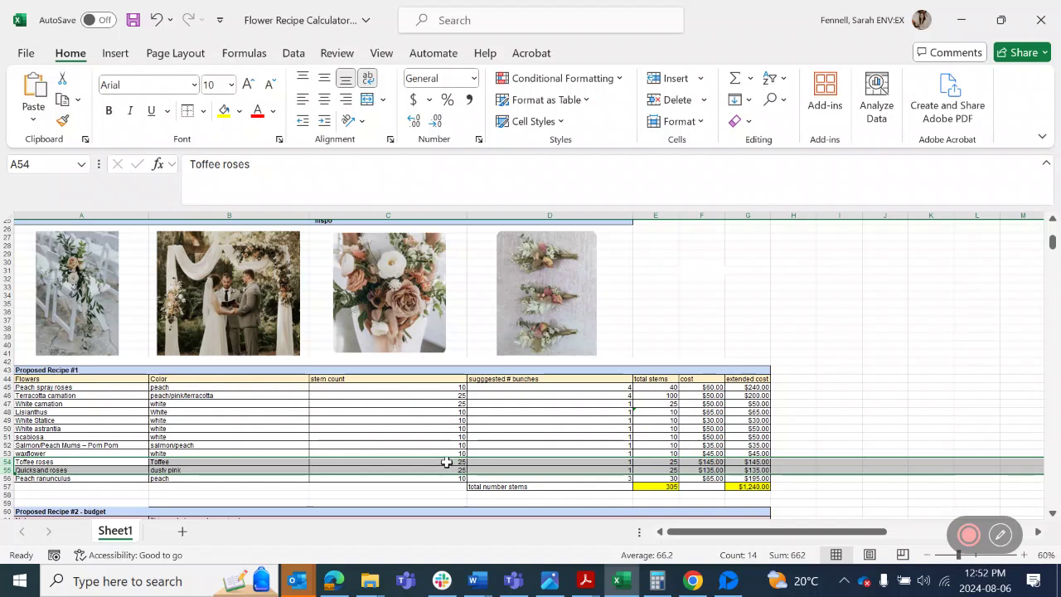
left_click(591, 388)
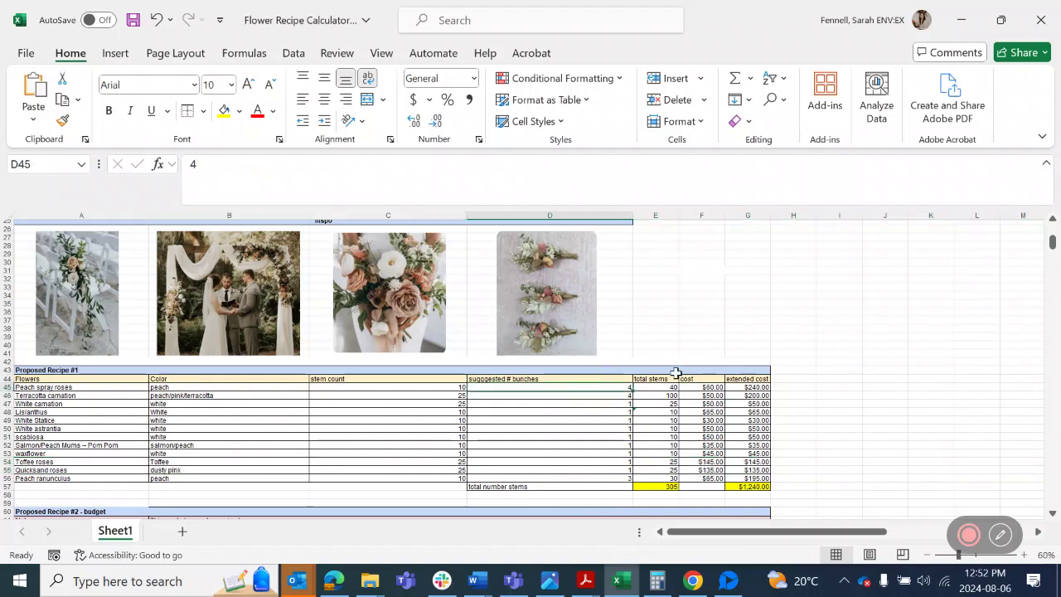
left_click(651, 486)
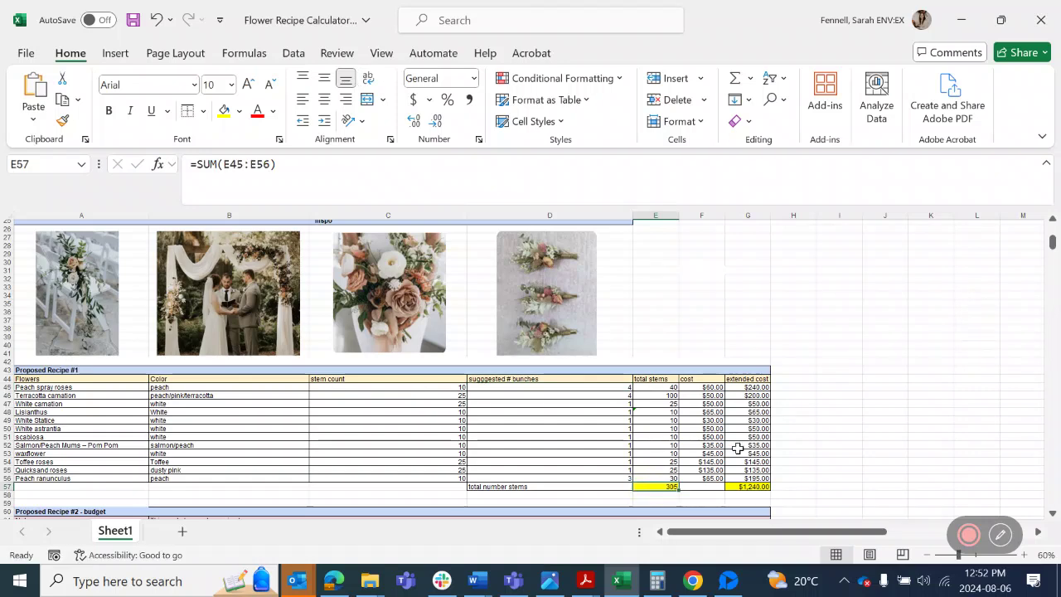
Set the suggested number of bunches in Proposed Recipe #1 to 2 for Lisianthus and 2 for White Statice.
scroll(427, 365, "up", 5)
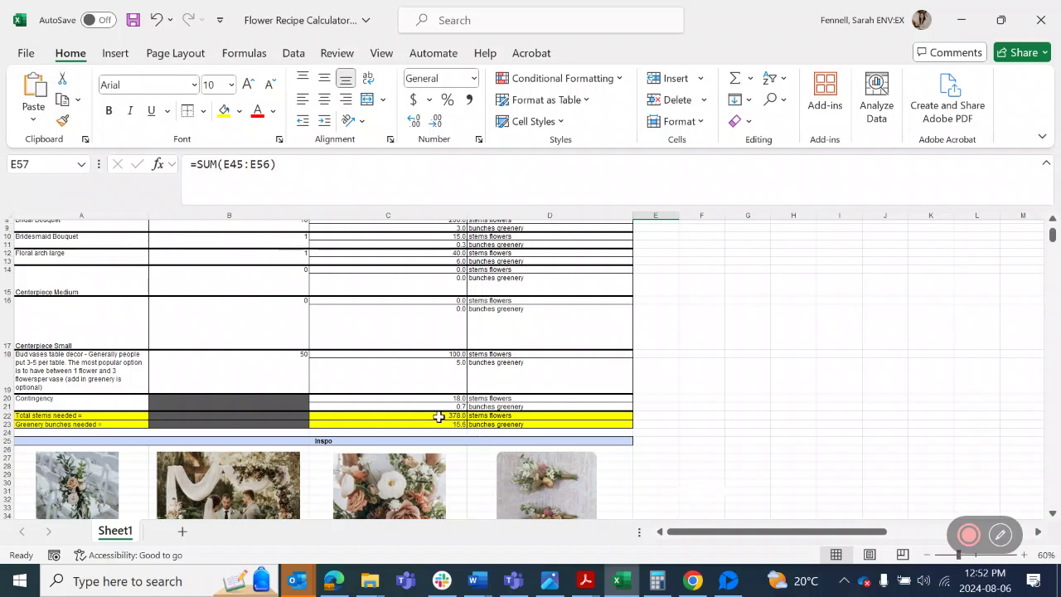
scroll(439, 417, "down", 5)
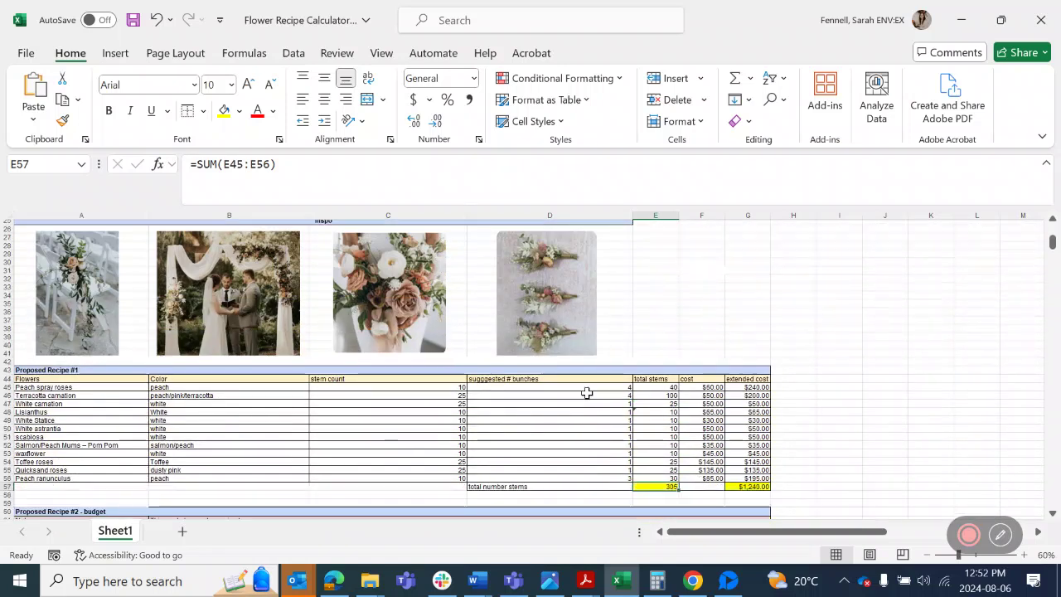
left_click(555, 412)
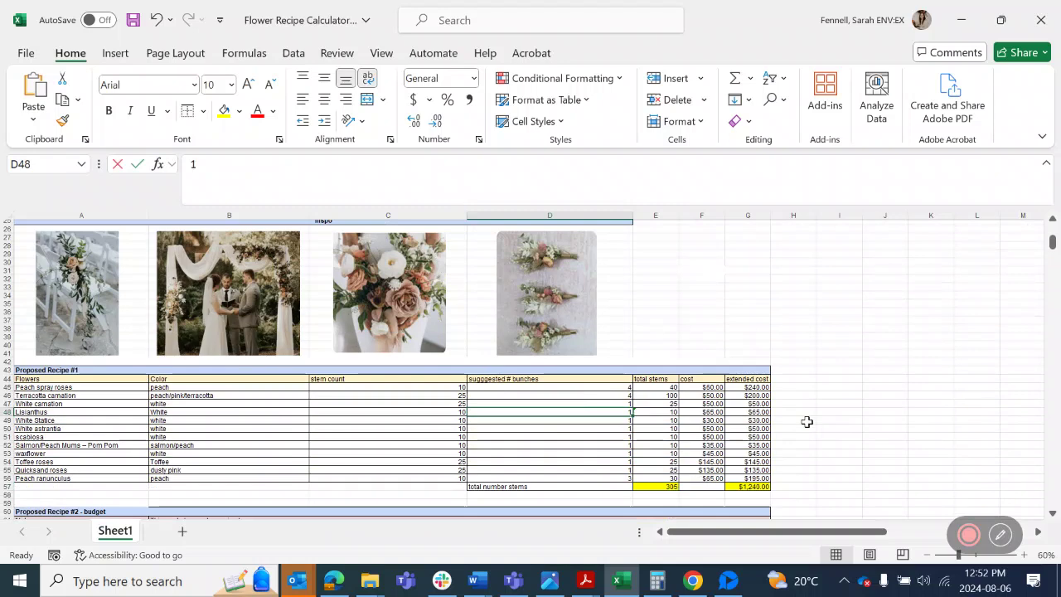
key("BackSpace")
type("2")
key("Return")
type("2")
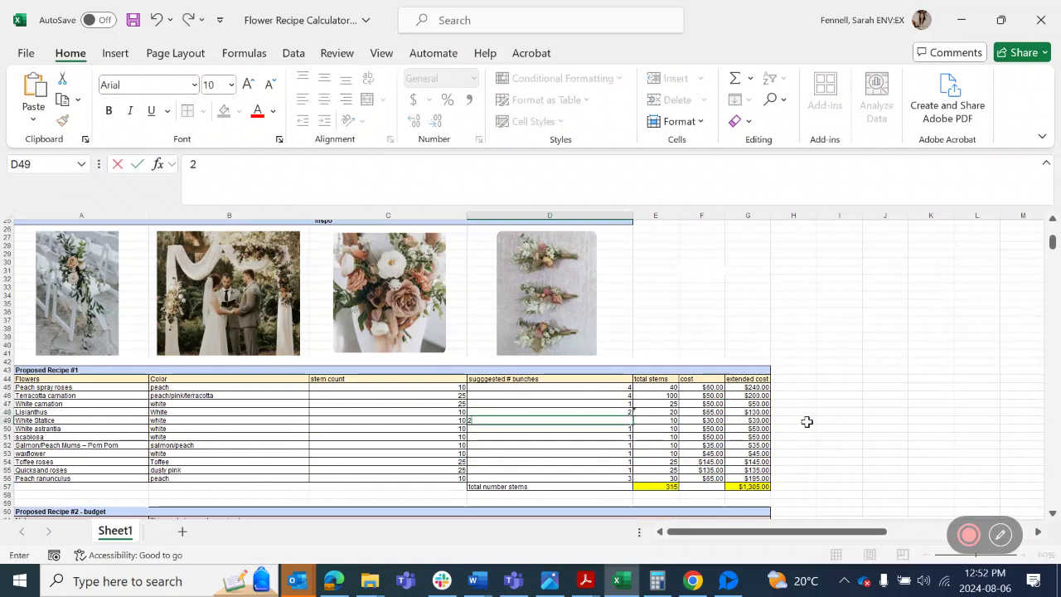
key("Return")
scroll(807, 422, "up", 3)
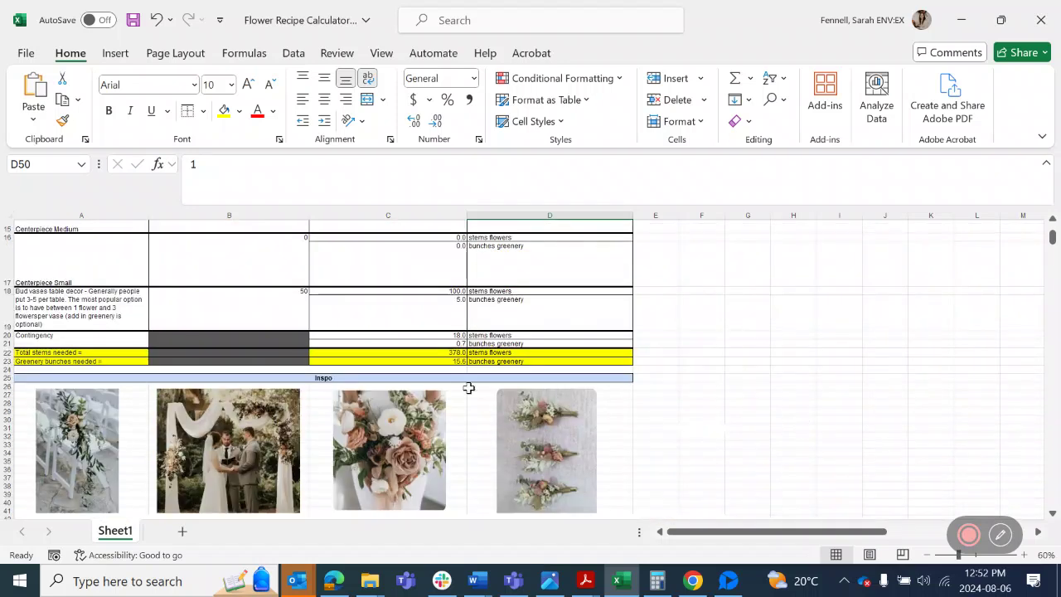
scroll(758, 370, "down", 4)
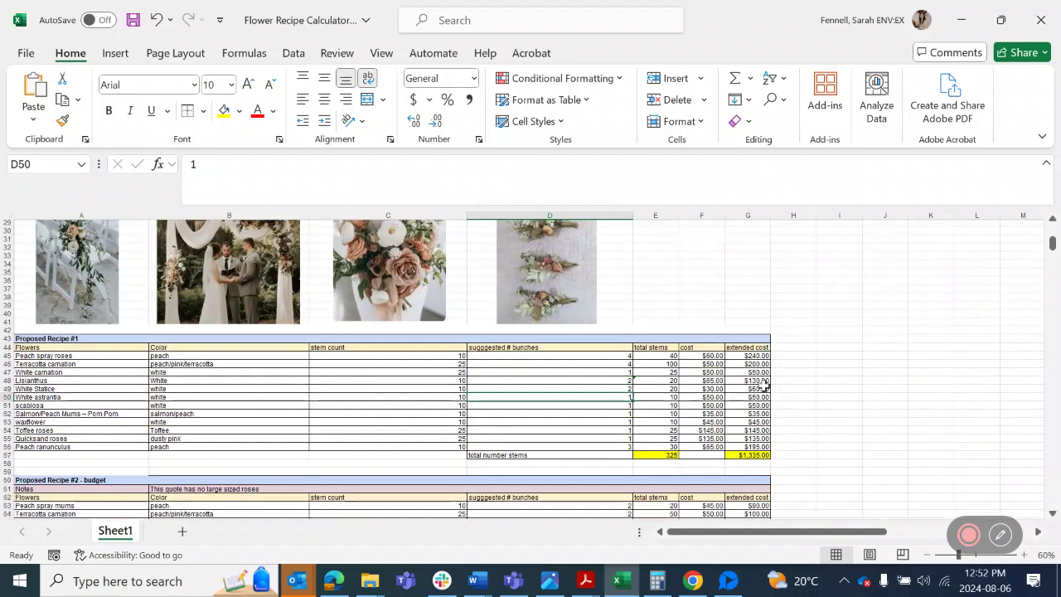
Set the suggested bunches in Proposed Recipe #1 to 2 each for White astrantia, scabiosa, Salmon/Peach Mums – Pom Pom and waxflower.
type("2")
key("Return")
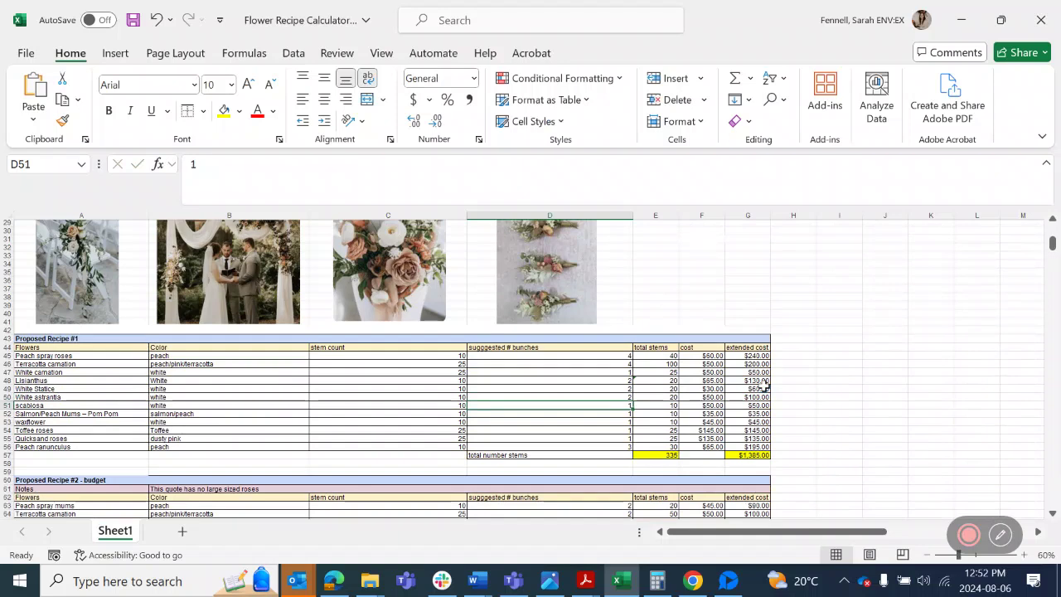
type("2")
key("Return")
type("2")
key("Return")
type("2")
key("Return")
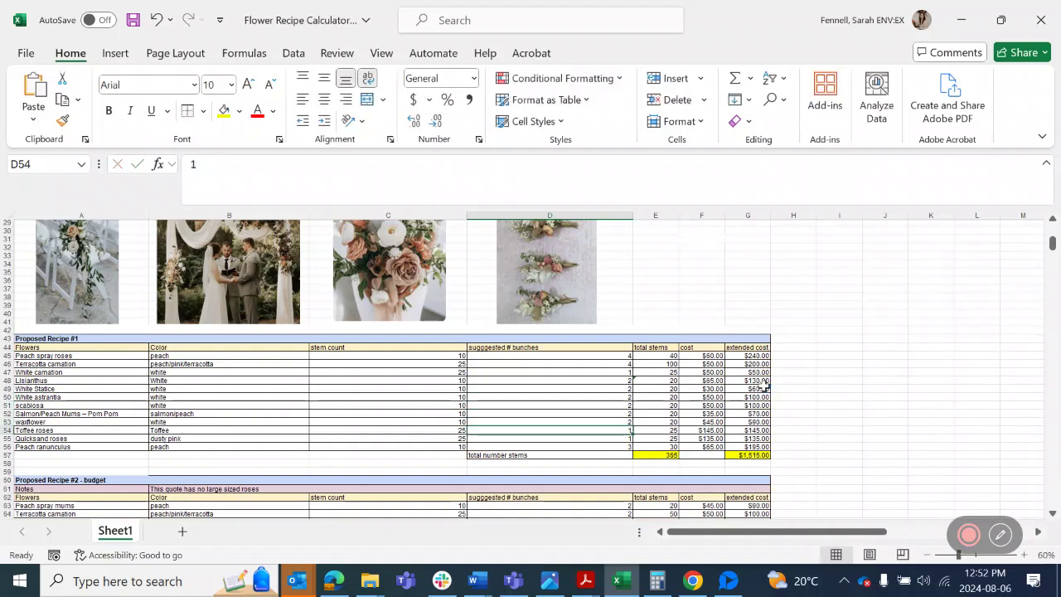
Try 2 suggested bunches for Toffee roses in Proposed Recipe #1 and restore the value to 1.
type("2")
key("Return")
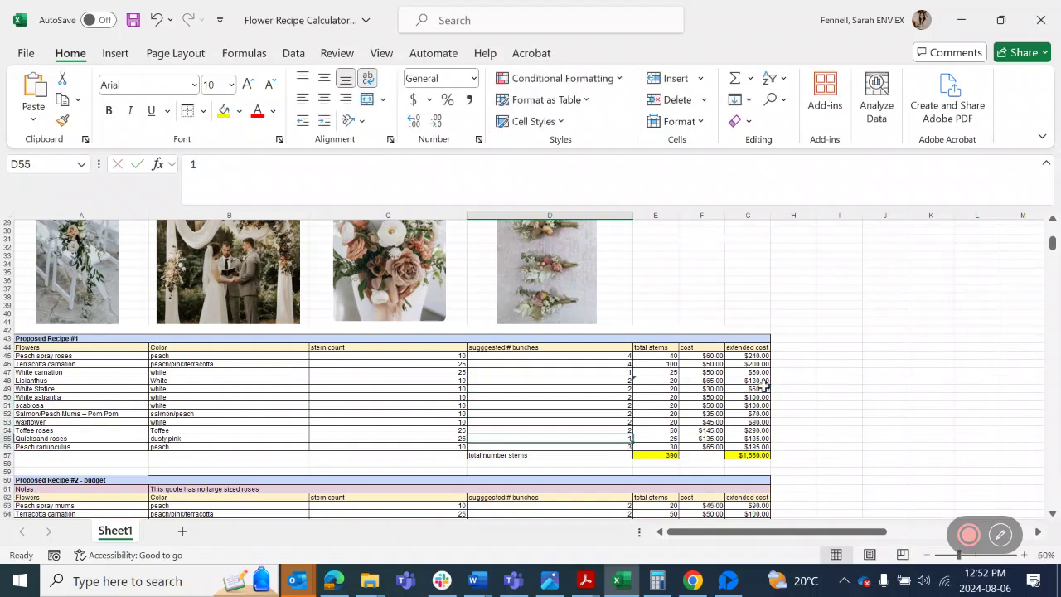
key("Up")
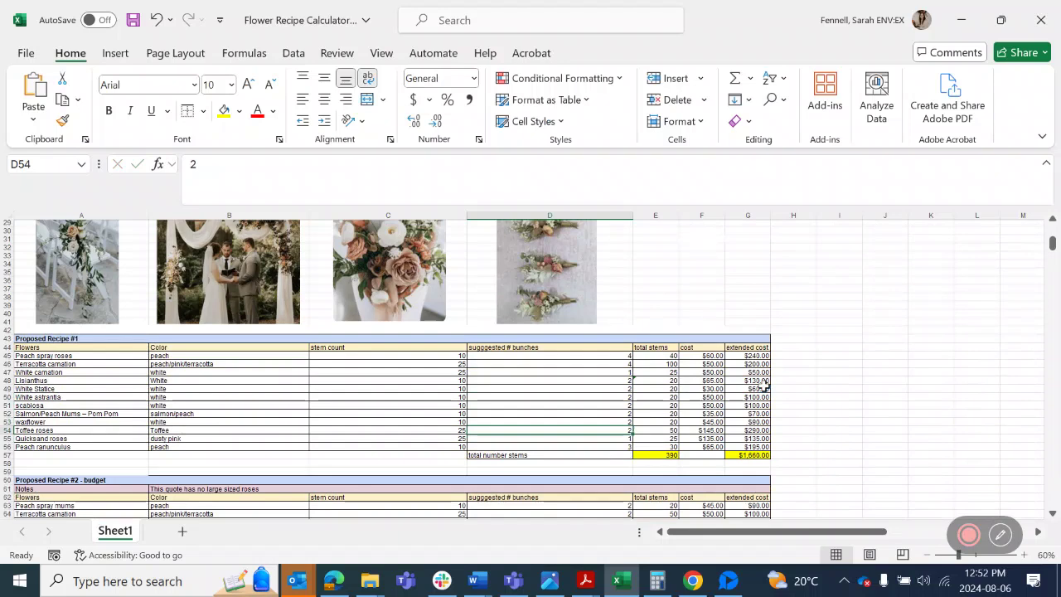
type("1")
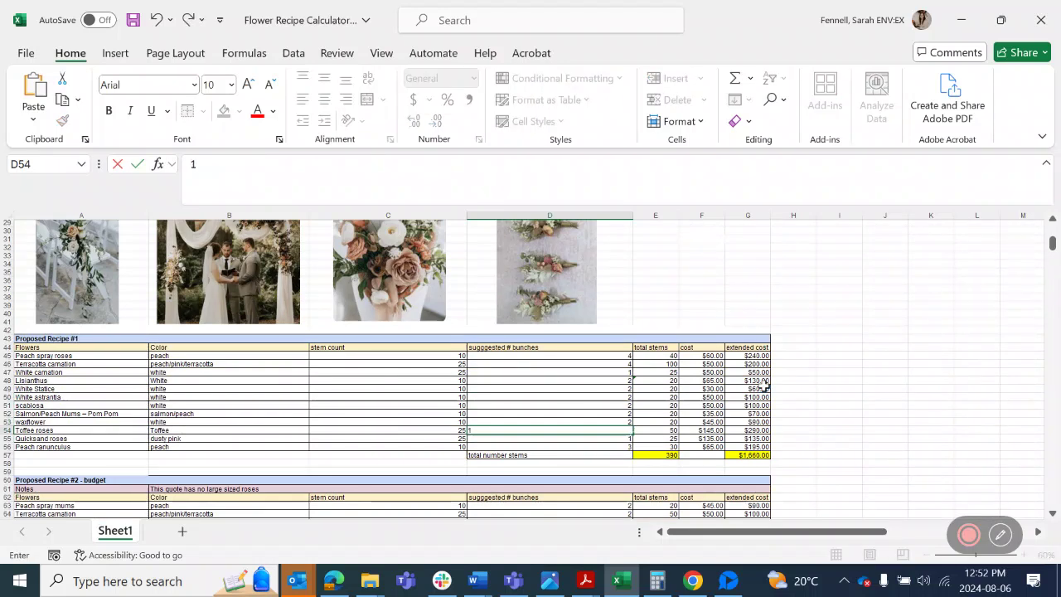
key("Return")
Try 2 suggested bunches for Peach ranunculus, check the recipe against the stems needed, and restore the value to 3.
key("Return")
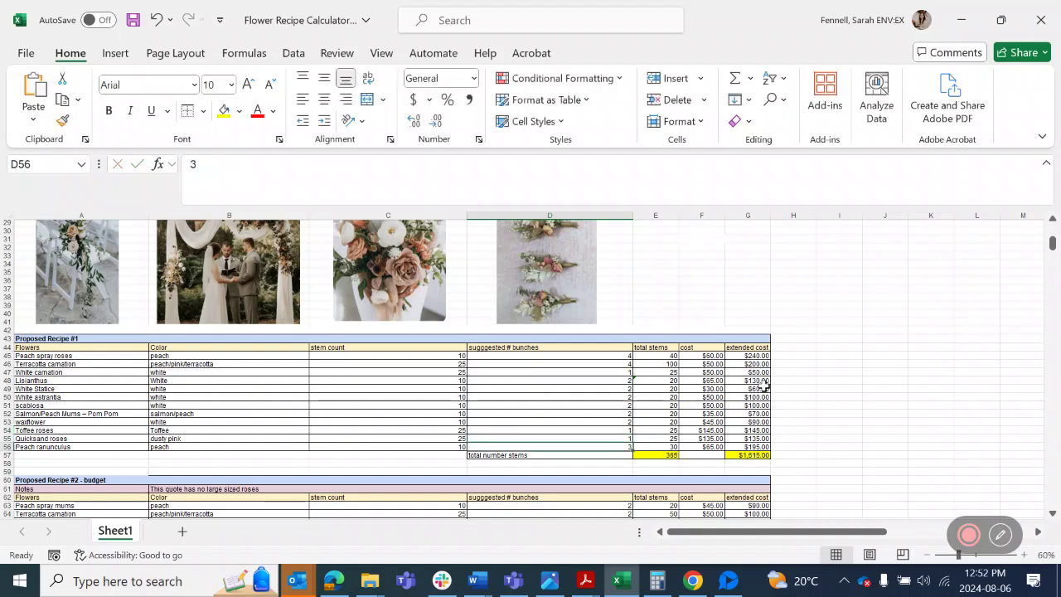
type("2")
key("Up")
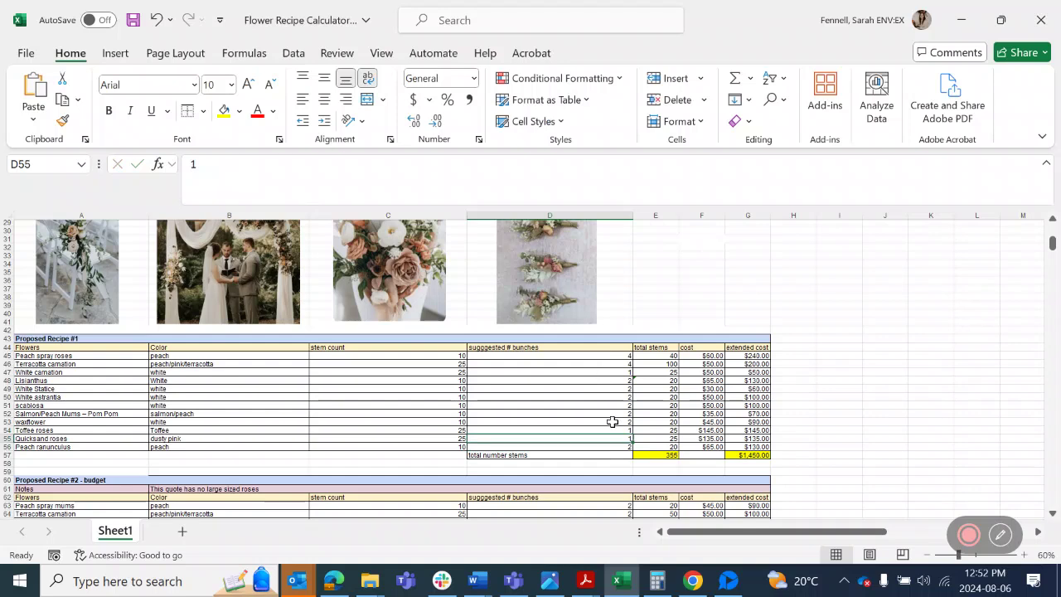
scroll(634, 385, "up", 5)
scroll(637, 397, "down", 5)
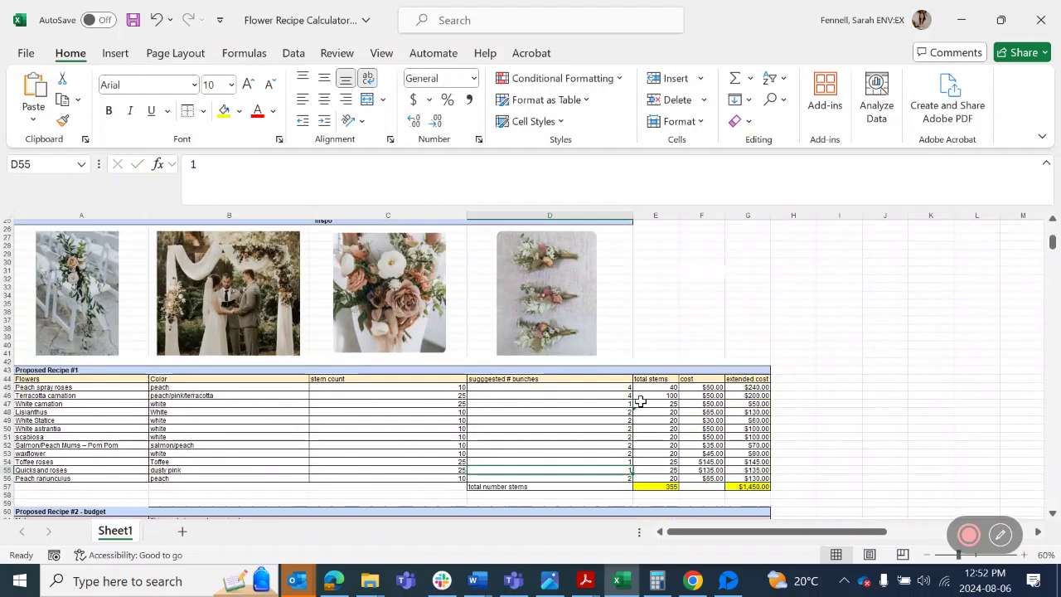
left_click(614, 455)
left_click(612, 446)
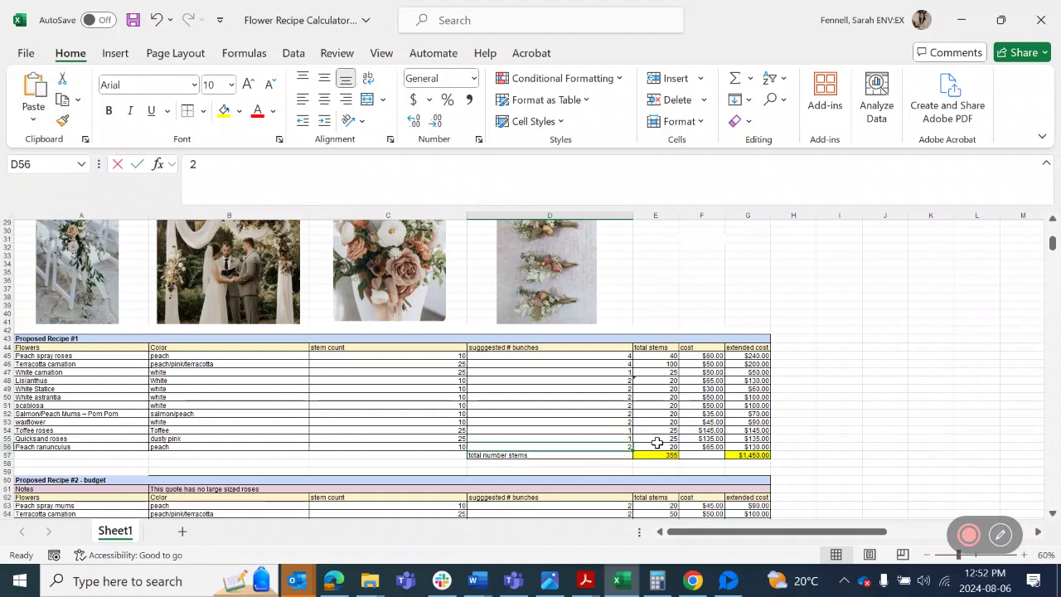
type("3")
key("Up")
Set the suggested number of bunches for White astrantia in Proposed Recipe #1 to 3.
key("Up")
key("Up")
key("Up")
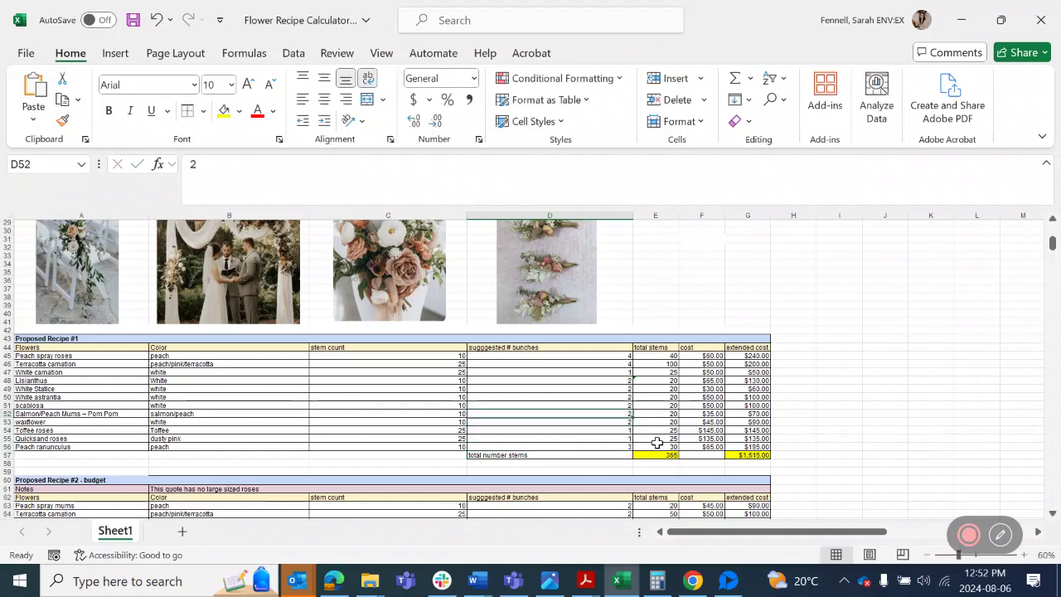
key("Up")
key("Up")
type("3")
key("Return")
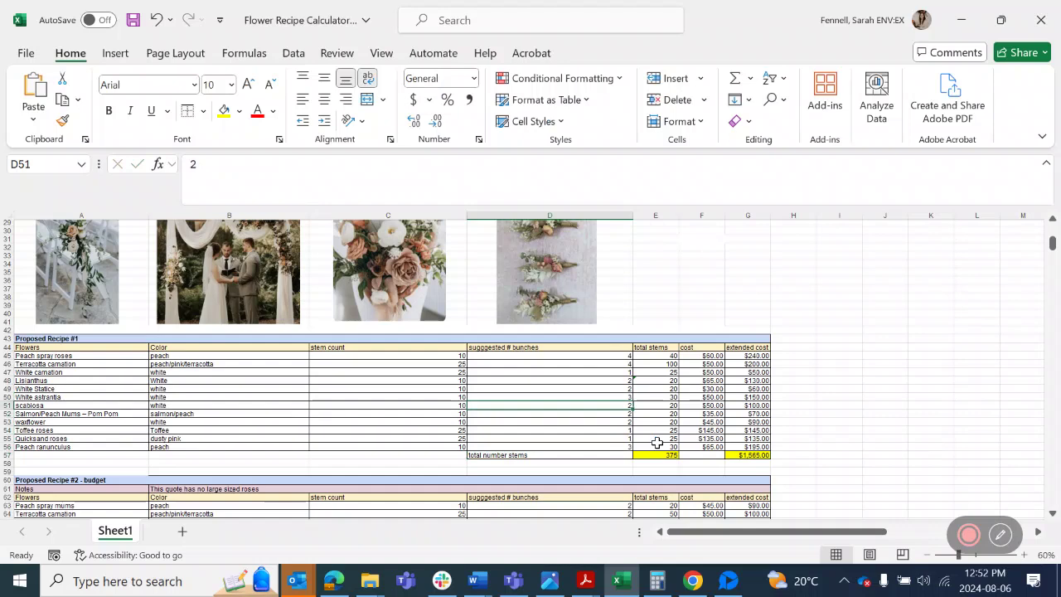
Compare Proposed Recipe #1's total stems with the stems needed and inspect its total extended cost.
scroll(655, 441, "up", 5)
scroll(644, 419, "down", 8)
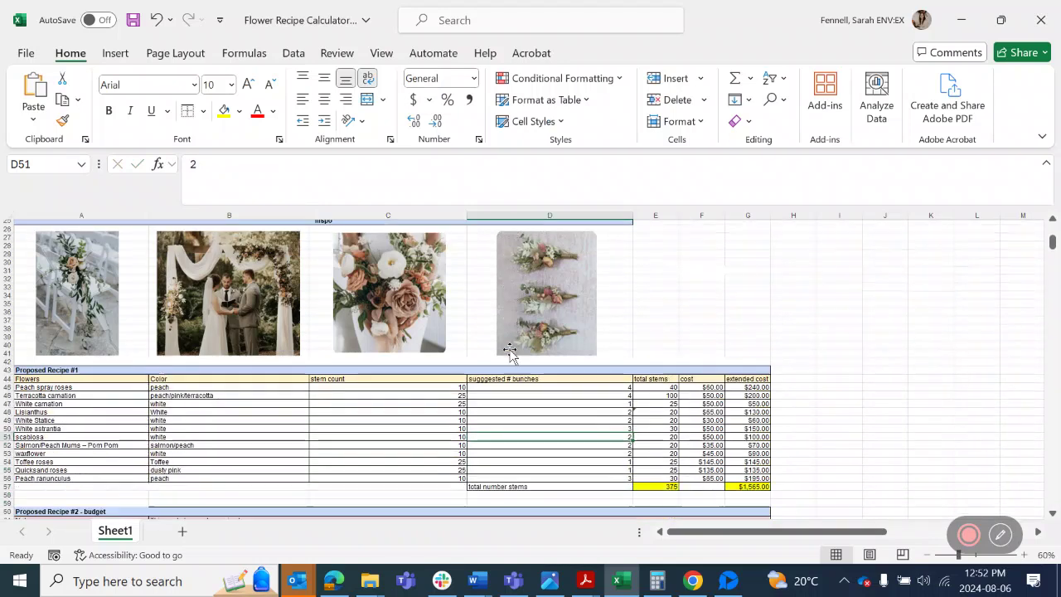
left_click(748, 361)
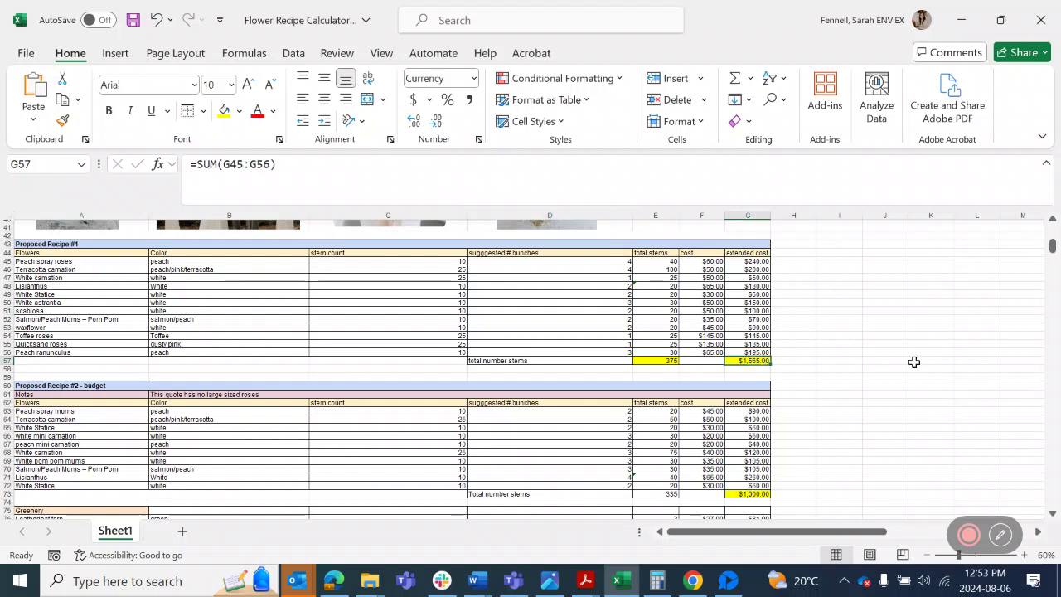
Examine the flower rows of Proposed Recipe #2 - budget, including the carnations, mini carnations and pom pom mums.
left_click_drag(42, 410, 758, 483)
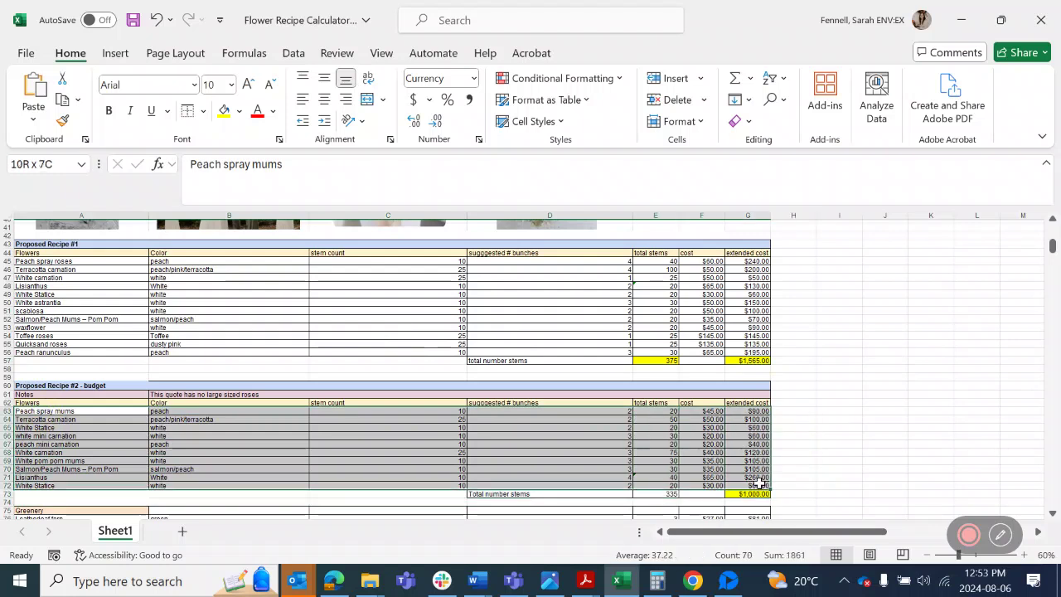
left_click_drag(758, 483, 758, 483)
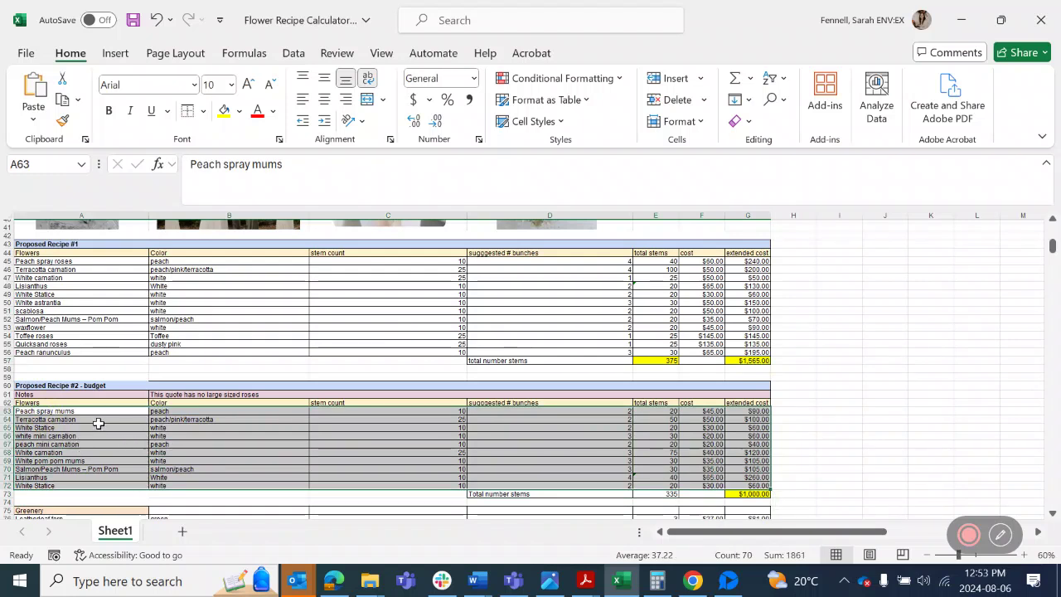
left_click(42, 419)
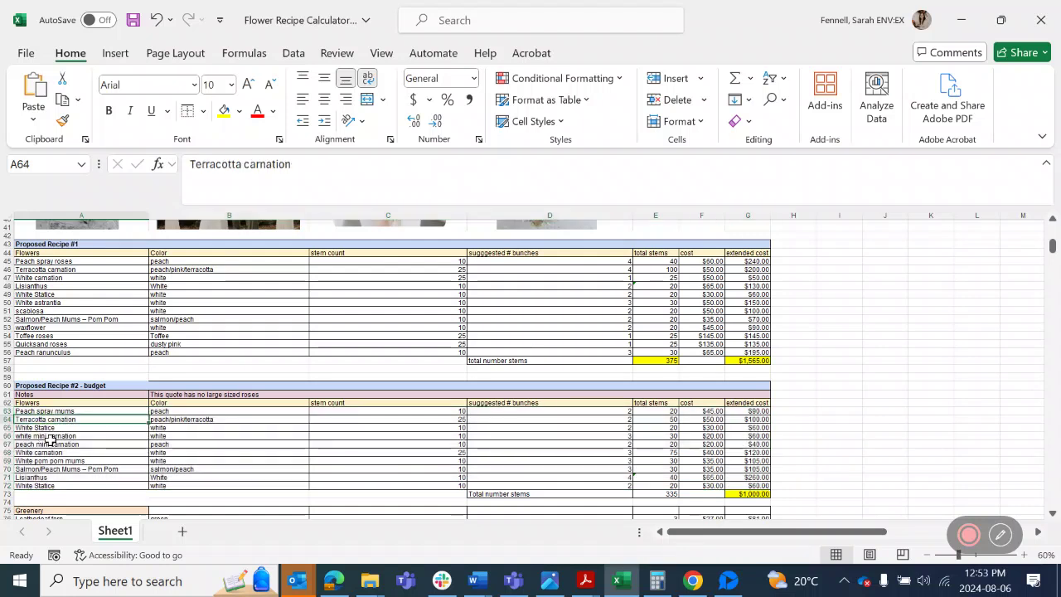
left_click(73, 437)
left_click_drag(76, 446, 84, 443)
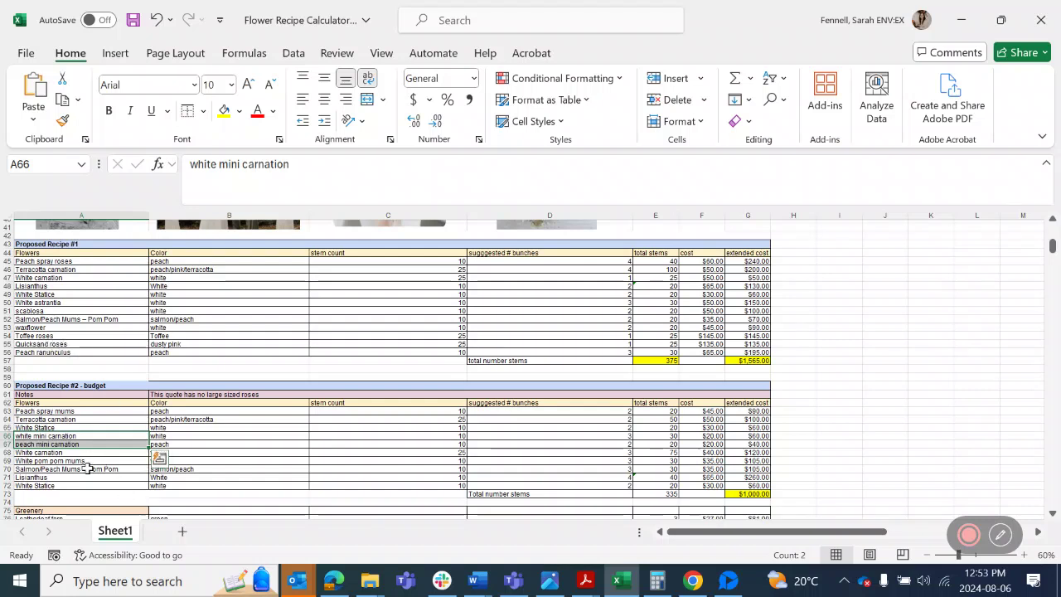
left_click_drag(80, 463, 122, 470)
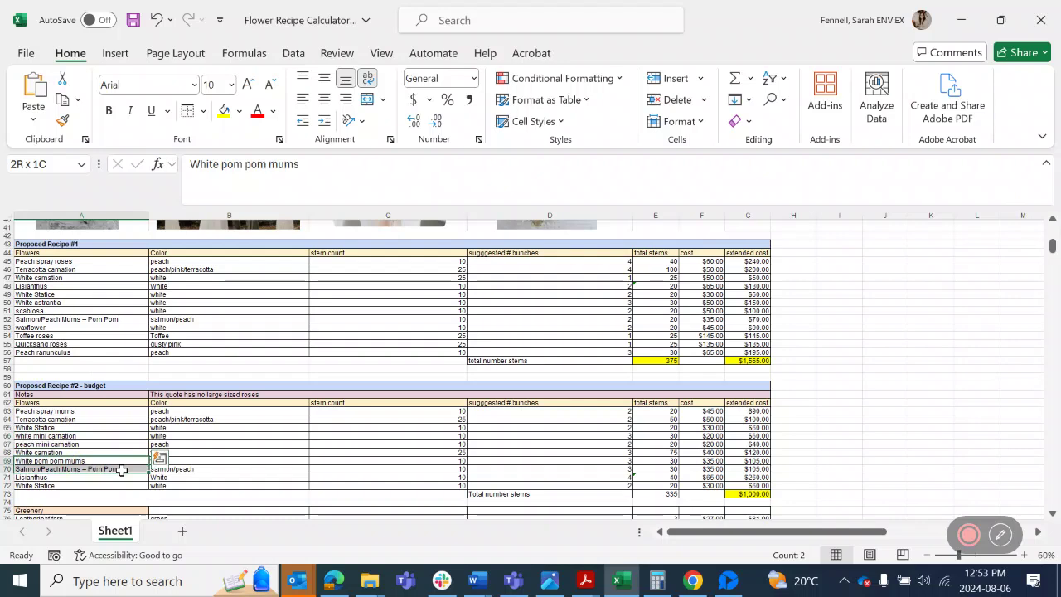
left_click_drag(122, 470, 122, 469)
Highlight the total number of stems in Proposed Recipe #2 with a yellow fill.
scroll(130, 438, "down", 1)
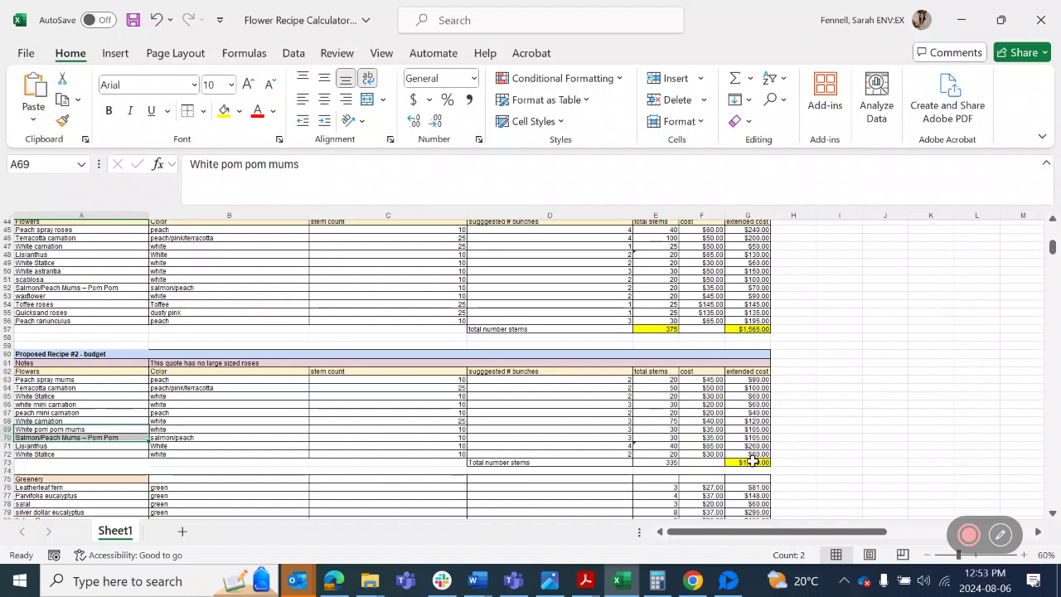
left_click(669, 464)
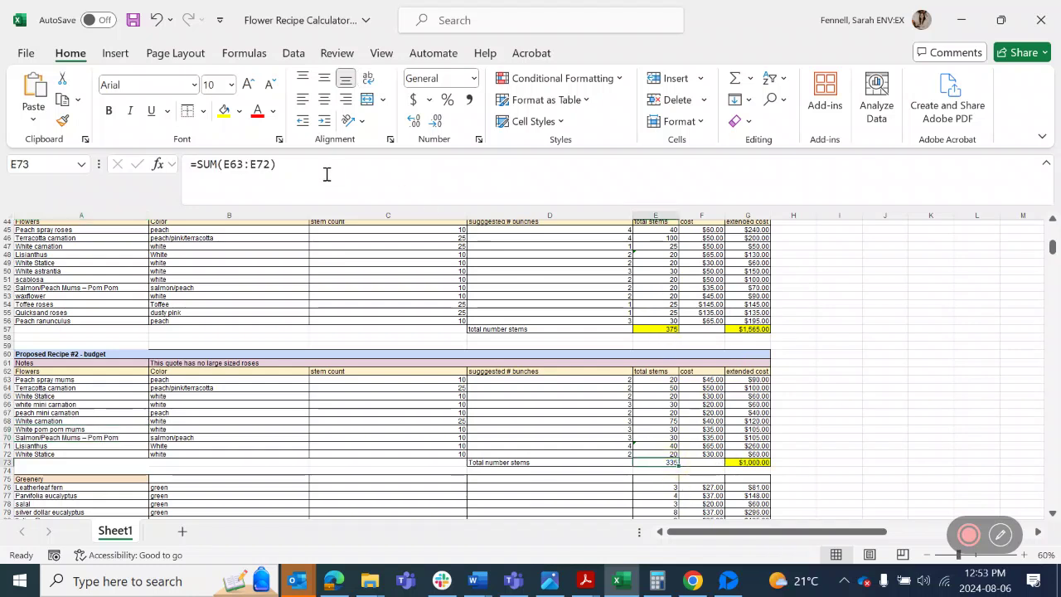
left_click(223, 110)
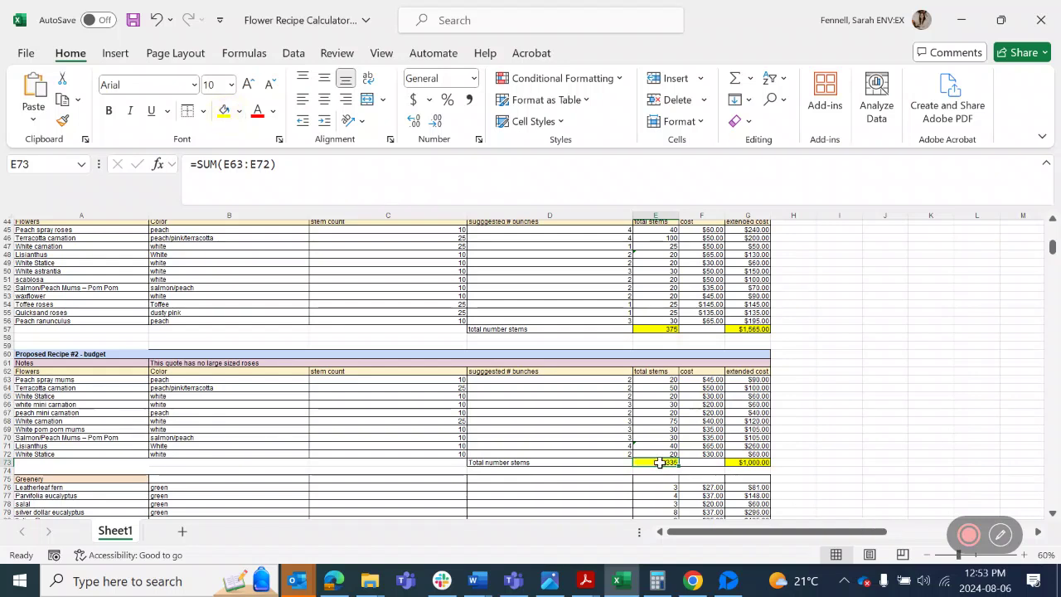
Review the Greenery list and its total bunches, and compare them with the needed total in cell C23.
scroll(642, 452, "down", 5)
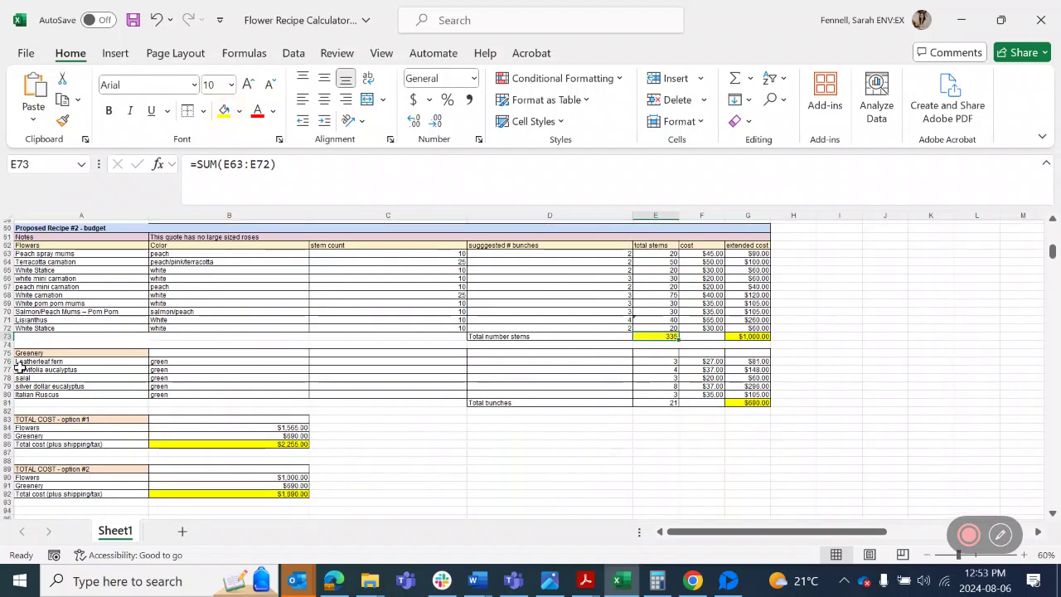
left_click_drag(20, 365, 217, 396)
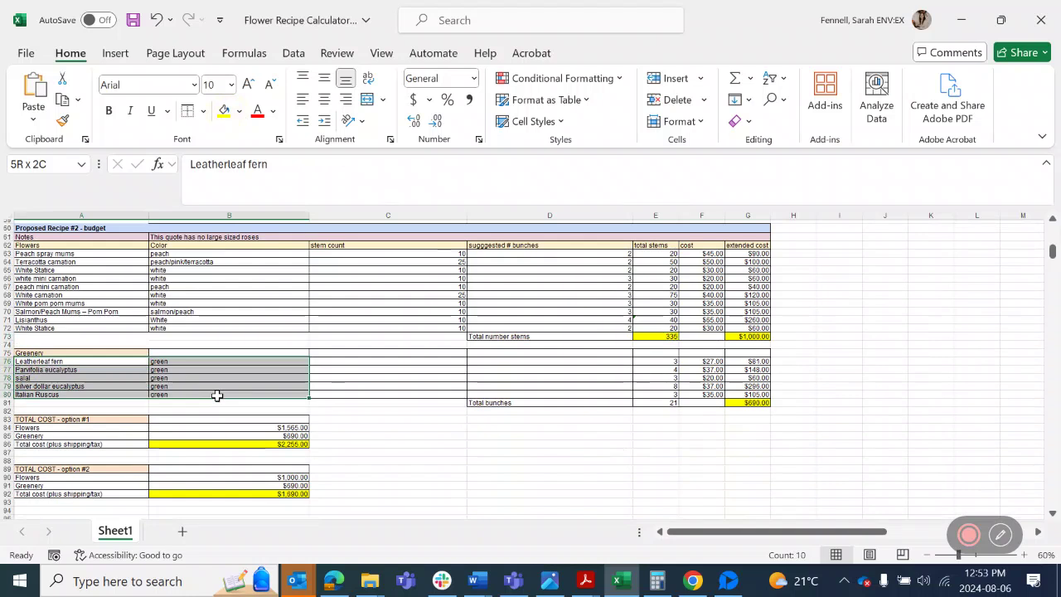
left_click_drag(217, 395, 217, 395)
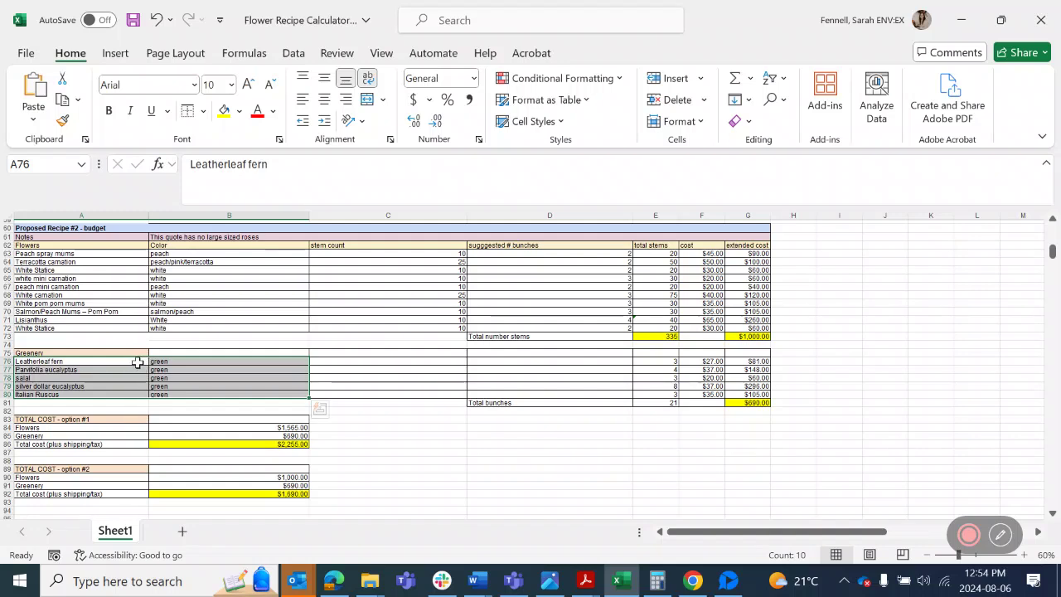
left_click(657, 402)
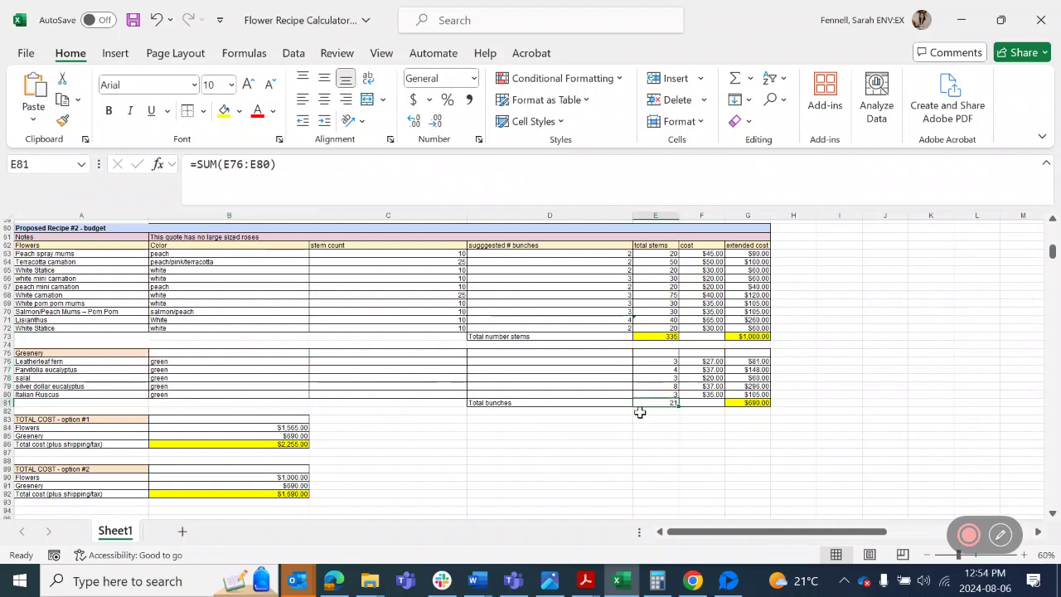
scroll(613, 443, "up", 15)
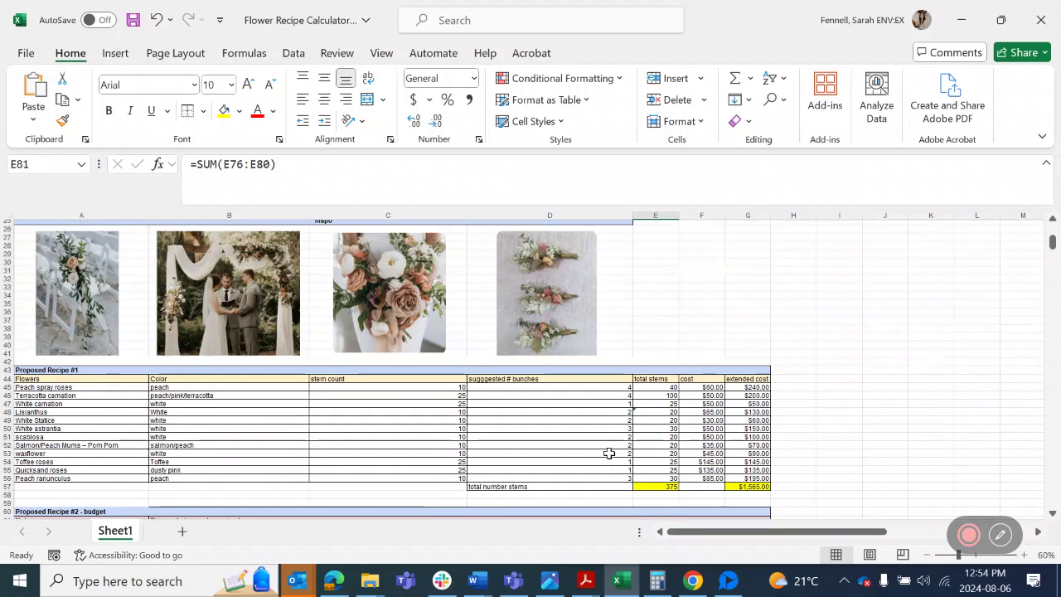
left_click(436, 359)
scroll(793, 364, "down", 11)
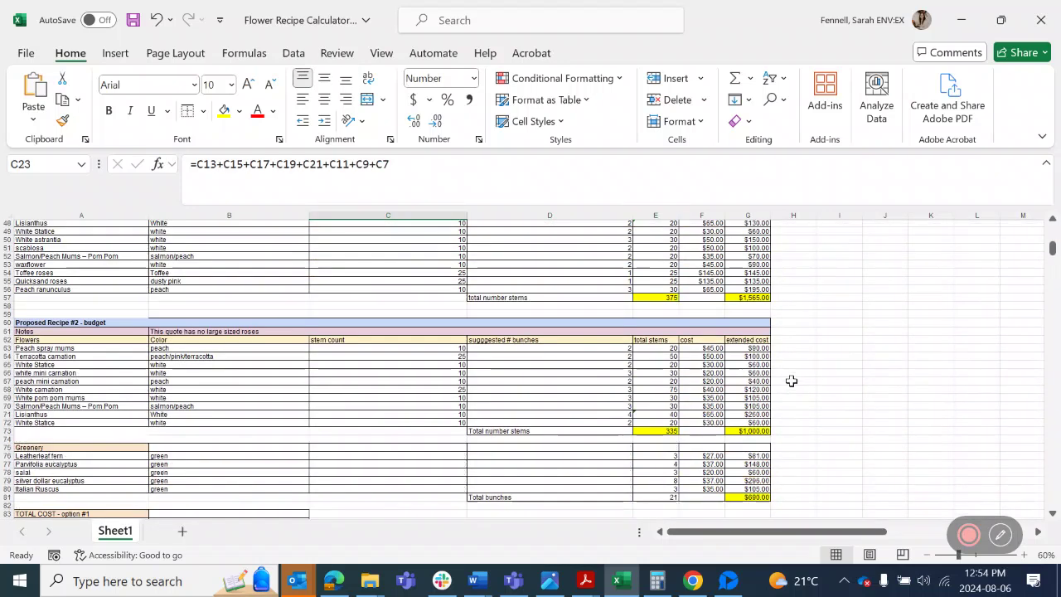
Set the greenery bunches to 5 for silver dollar eucalyptus and 2 for Italian Ruscus.
scroll(690, 422, "down", 1)
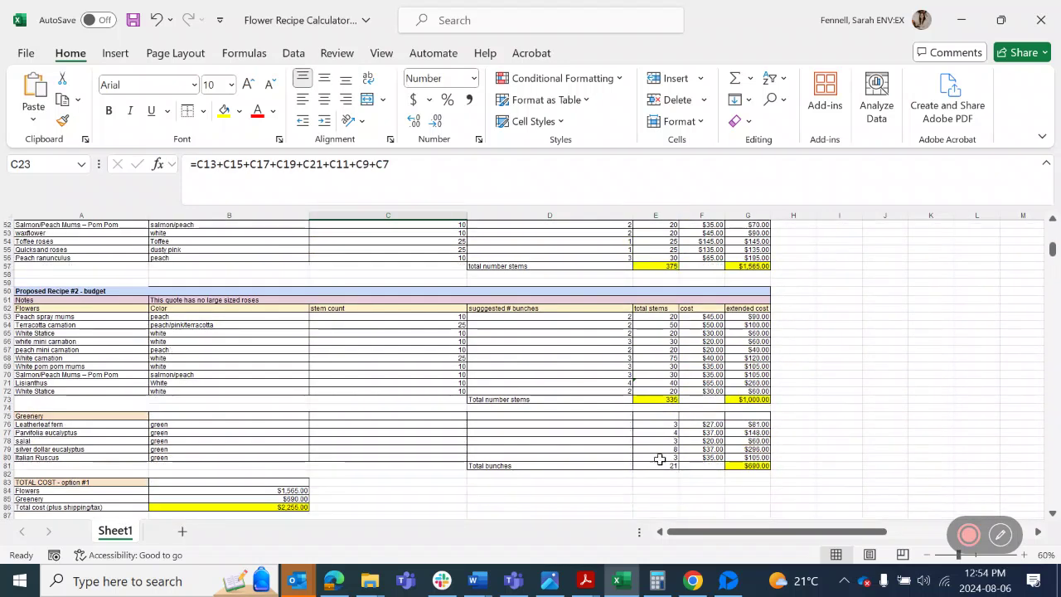
left_click(662, 458)
key("Up")
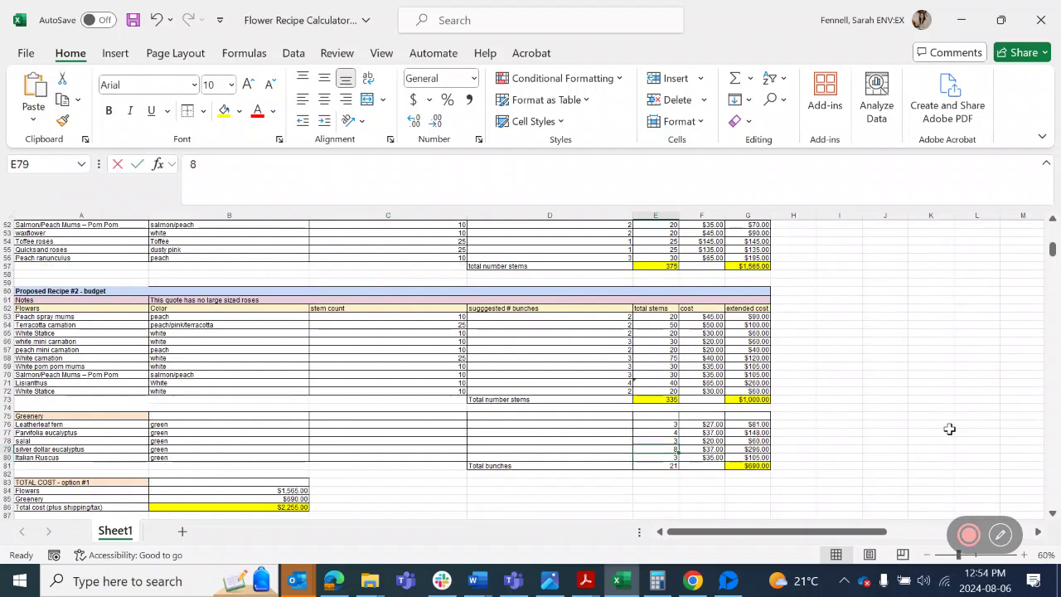
type("5")
key("Return")
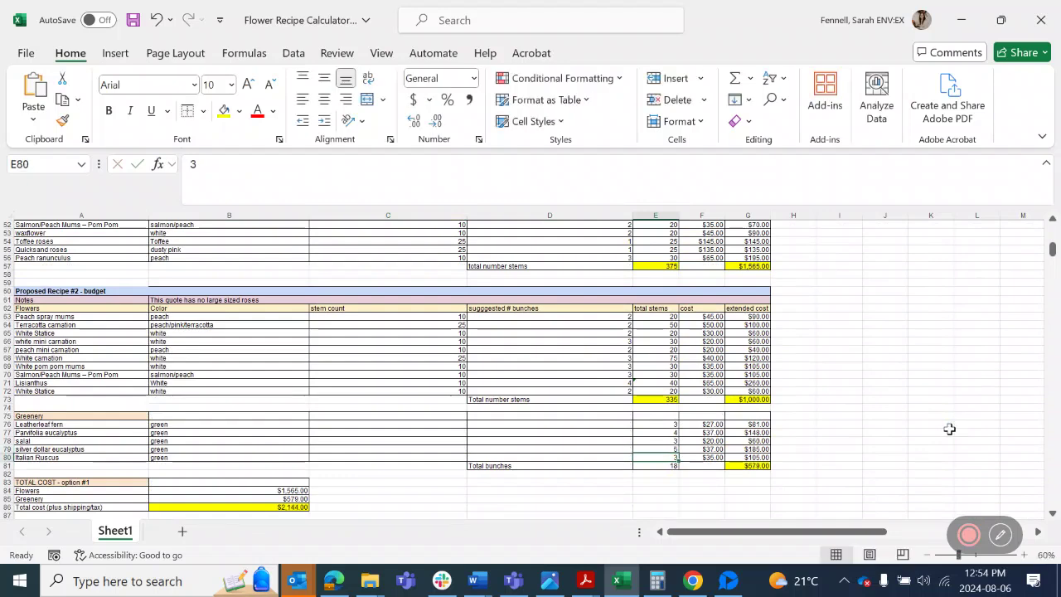
type("2")
key("Up")
Set the number of greenery bunches for Parvifolia eucalyptus to 2.
key("Up")
key("Up")
key("Up")
key("Down")
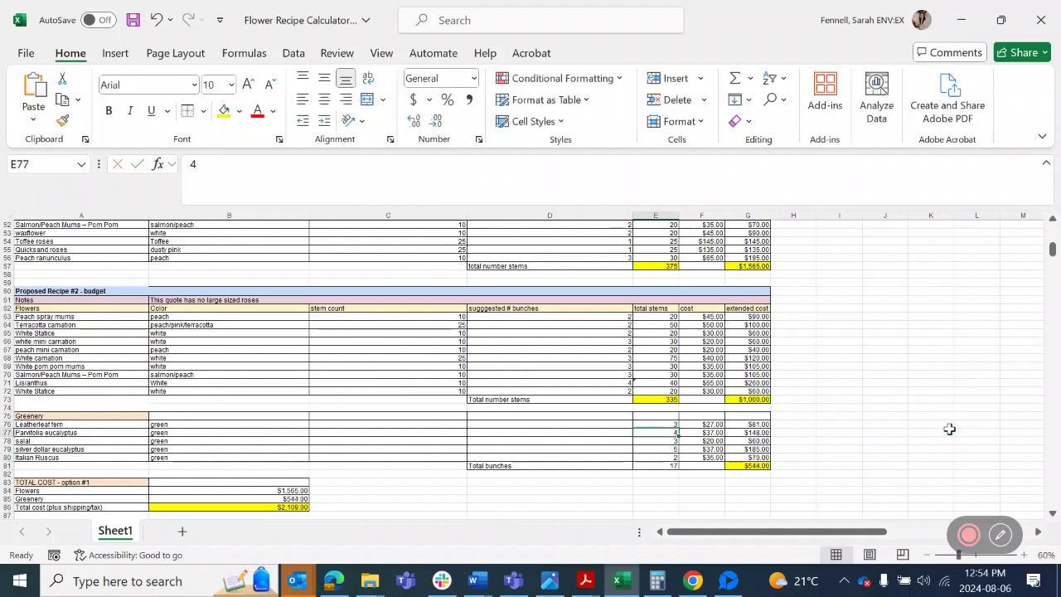
type("3")
key("Return")
key("Up")
type("2")
key("Return")
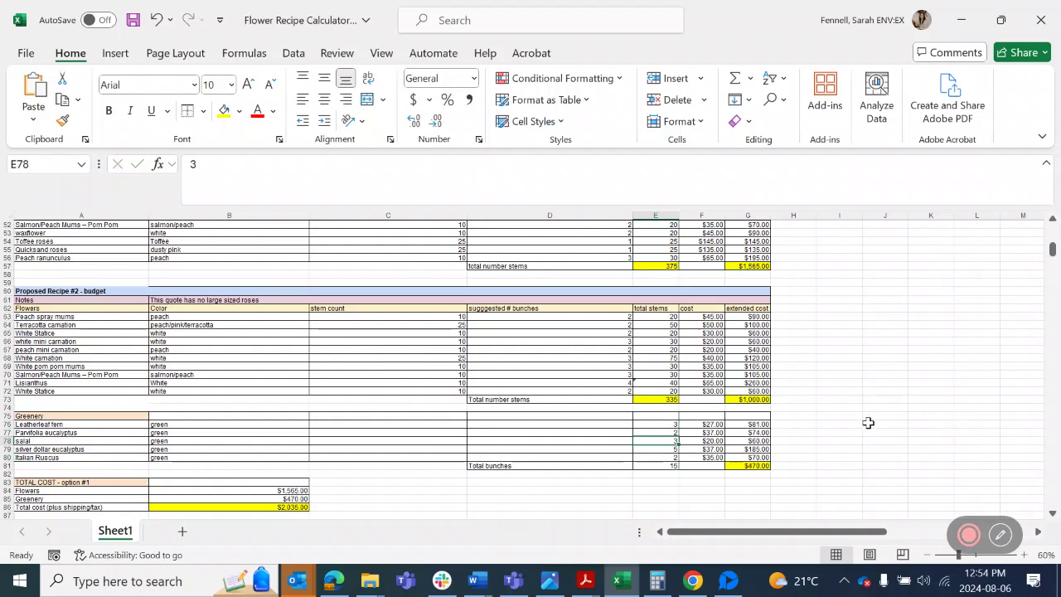
Review the flower, greenery and total costs in the TOTAL COST blocks for option #1 and option #2.
left_click(784, 395)
scroll(784, 394, "down", 1)
scroll(784, 395, "down", 3)
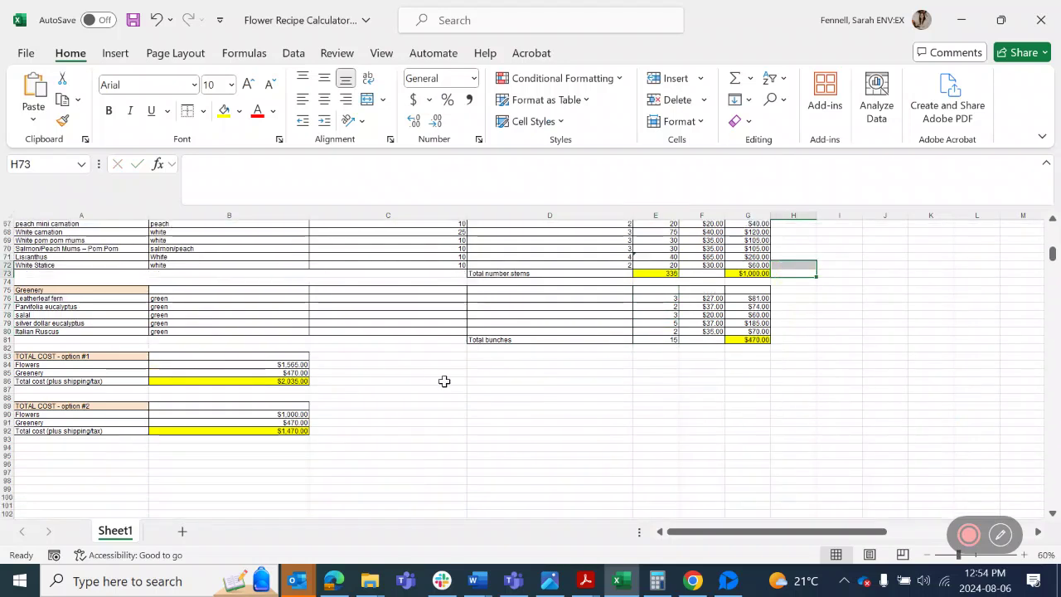
left_click_drag(25, 356, 266, 380)
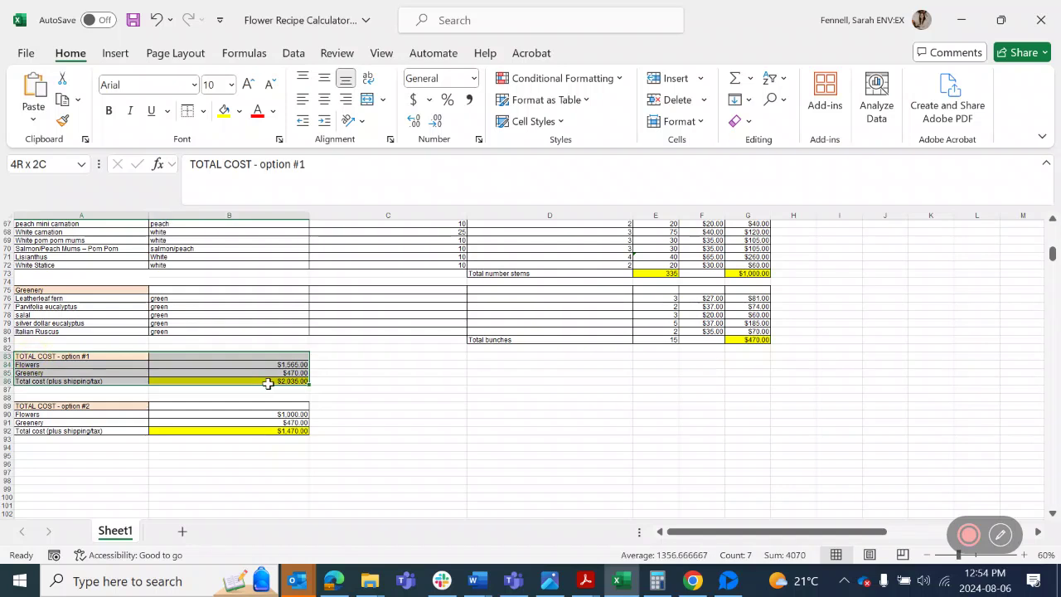
left_click(462, 404)
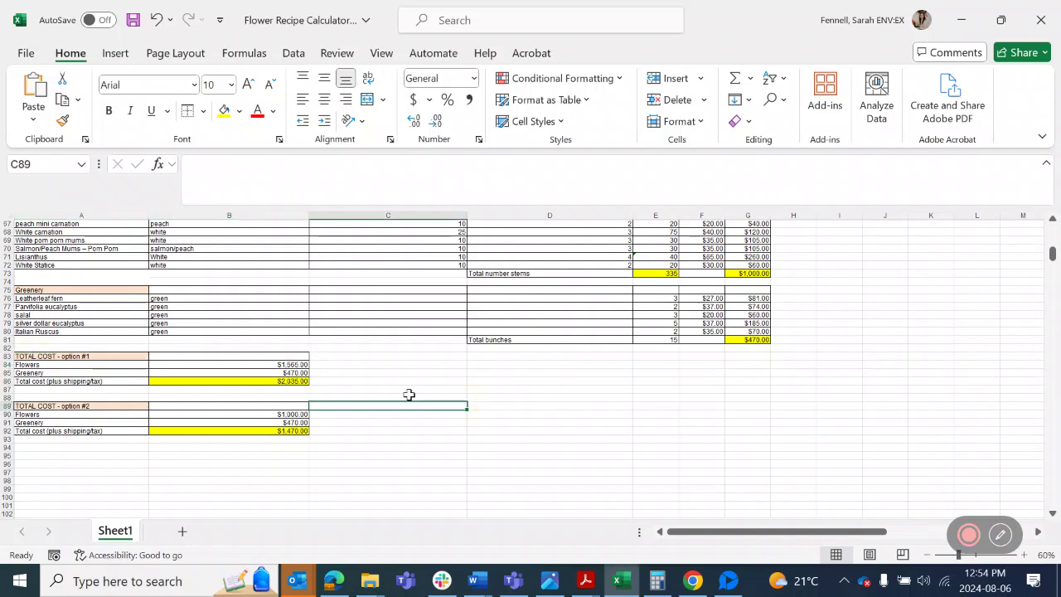
Compare the total costs of option #1 and option #2, and go back to the Required Floral Items table.
left_click(264, 381)
left_click(275, 430)
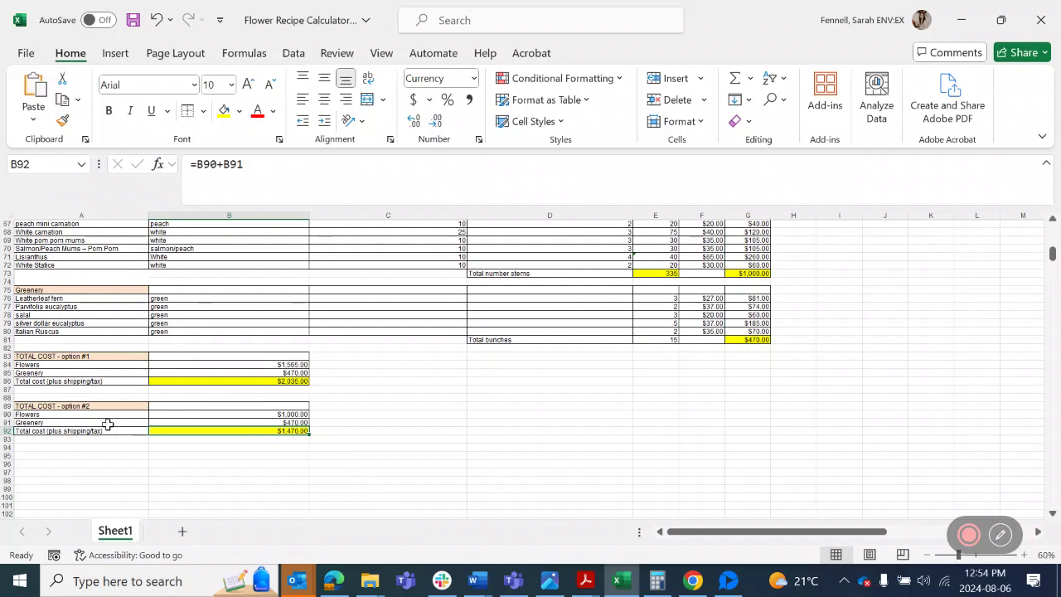
left_click_drag(67, 406, 236, 431)
scroll(530, 424, "up", 13)
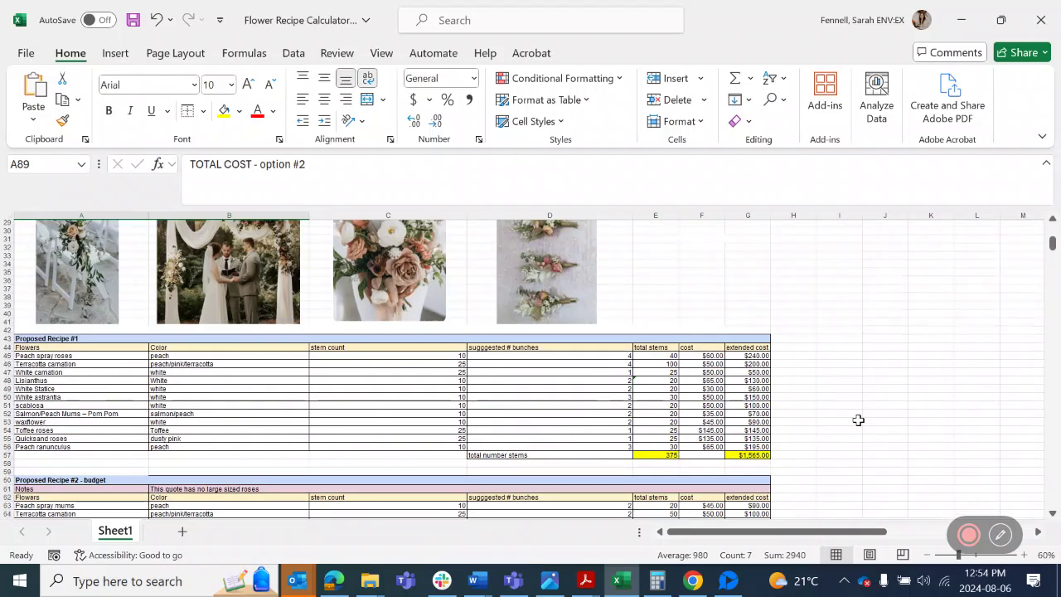
scroll(858, 421, "up", 10)
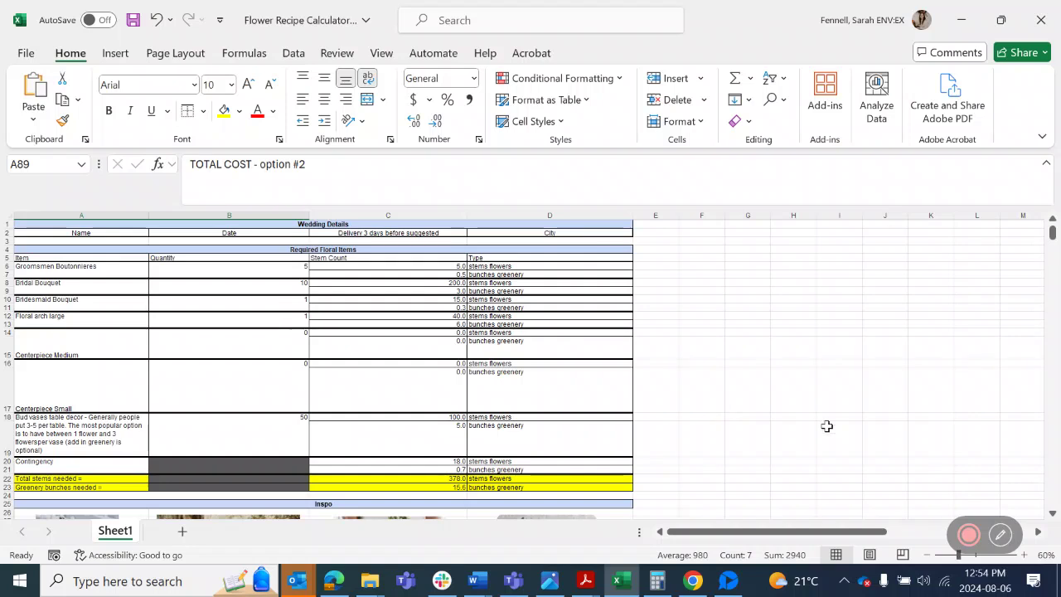
left_click(969, 535)
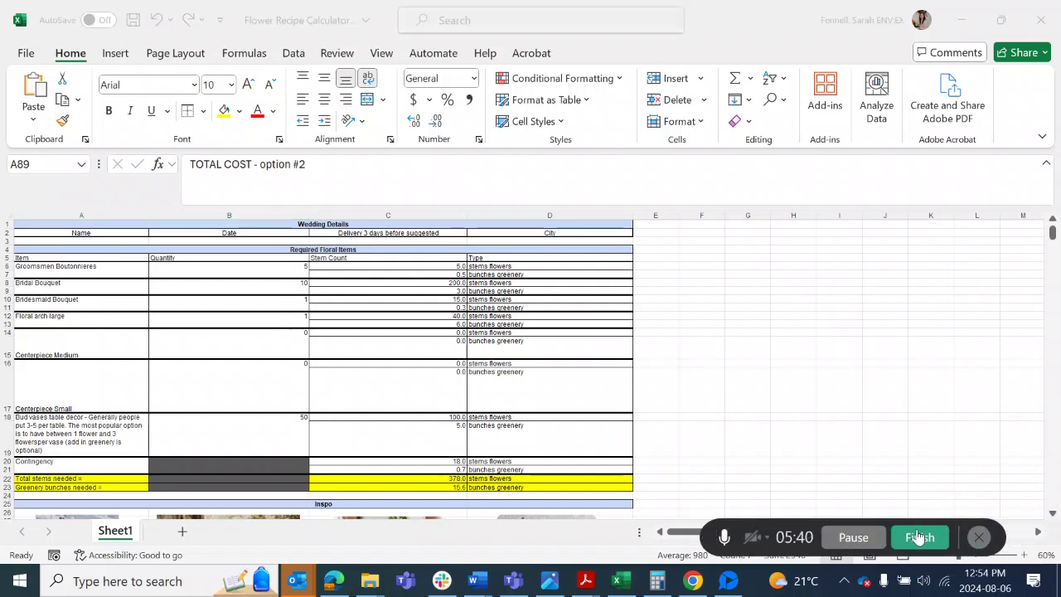
left_click(853, 537)
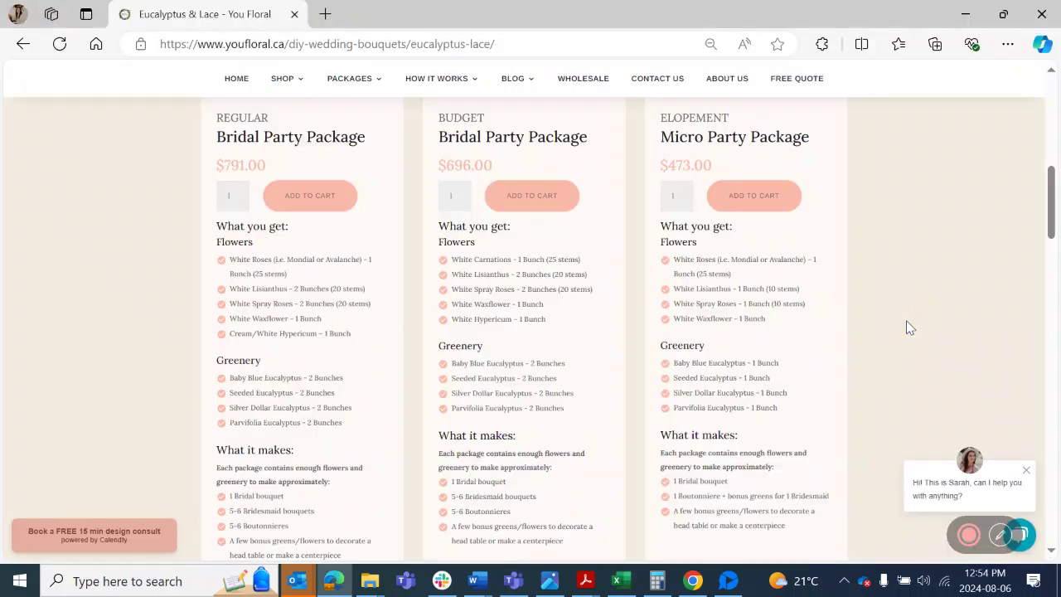
Review the flowers, greenery and prices of the Regular, Budget and Elopement packages on the Eucalyptus & Lace page.
scroll(578, 310, "up", 6)
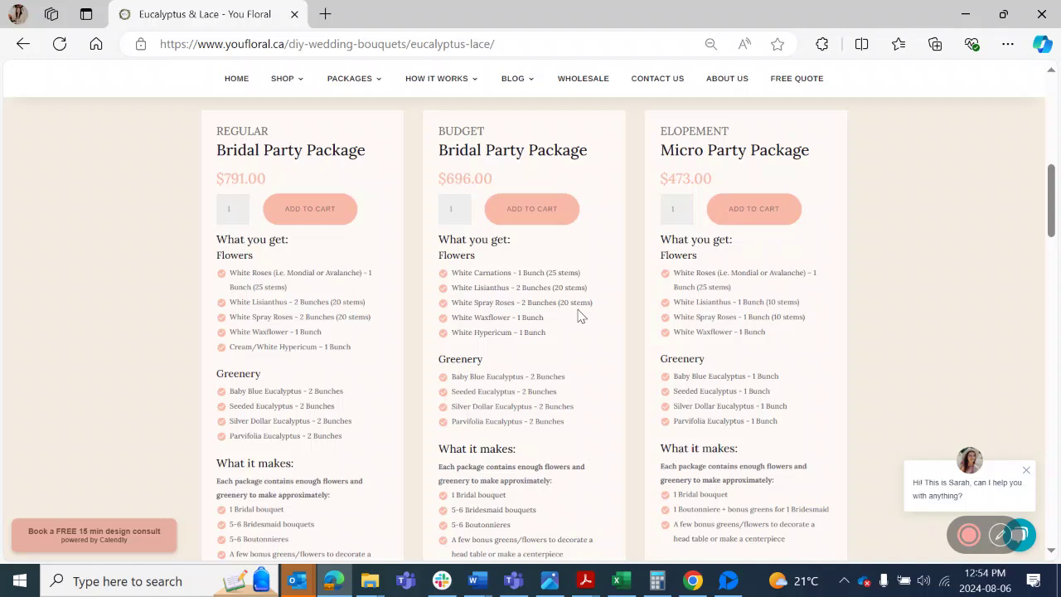
scroll(595, 360, "down", 5)
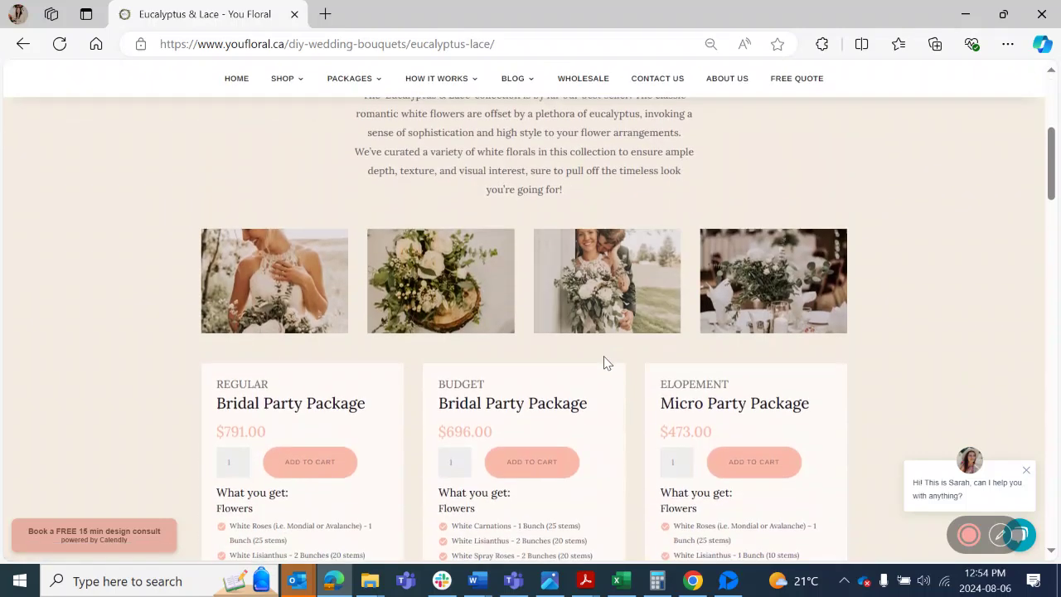
scroll(788, 311, "down", 2)
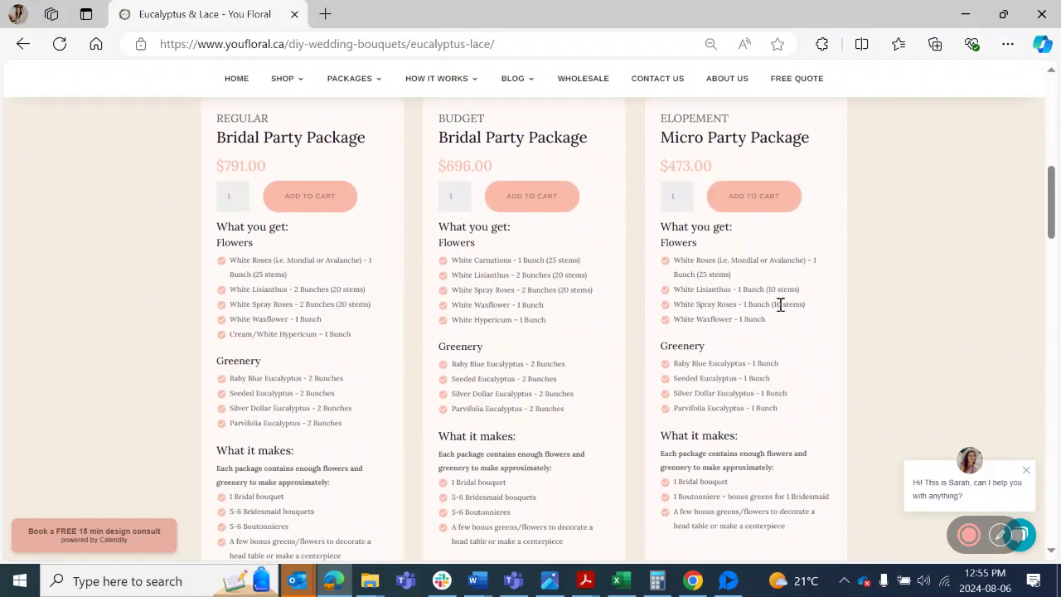
scroll(779, 303, "up", 3)
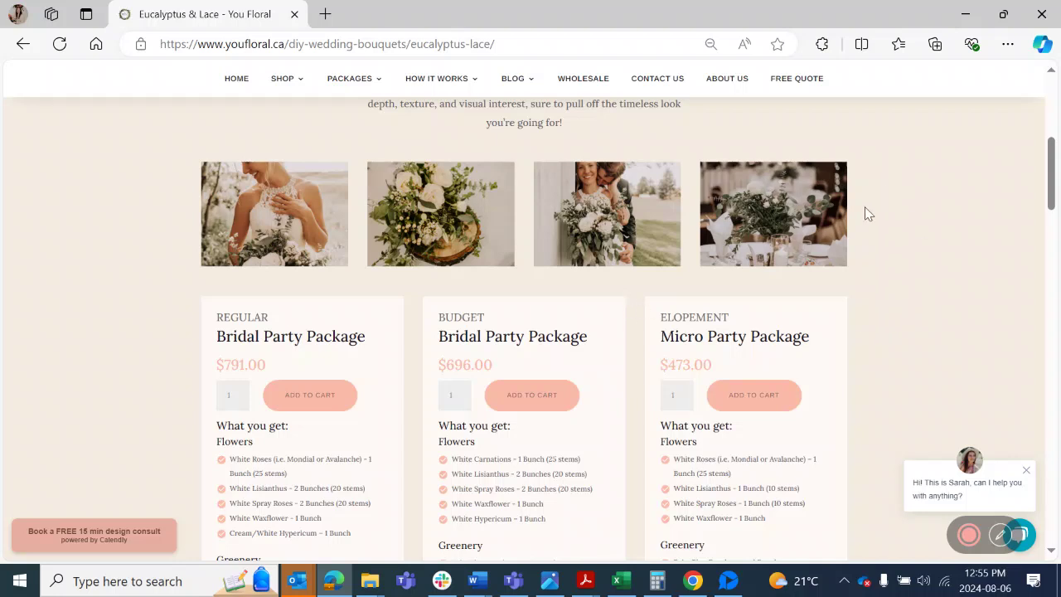
scroll(888, 287, "down", 2)
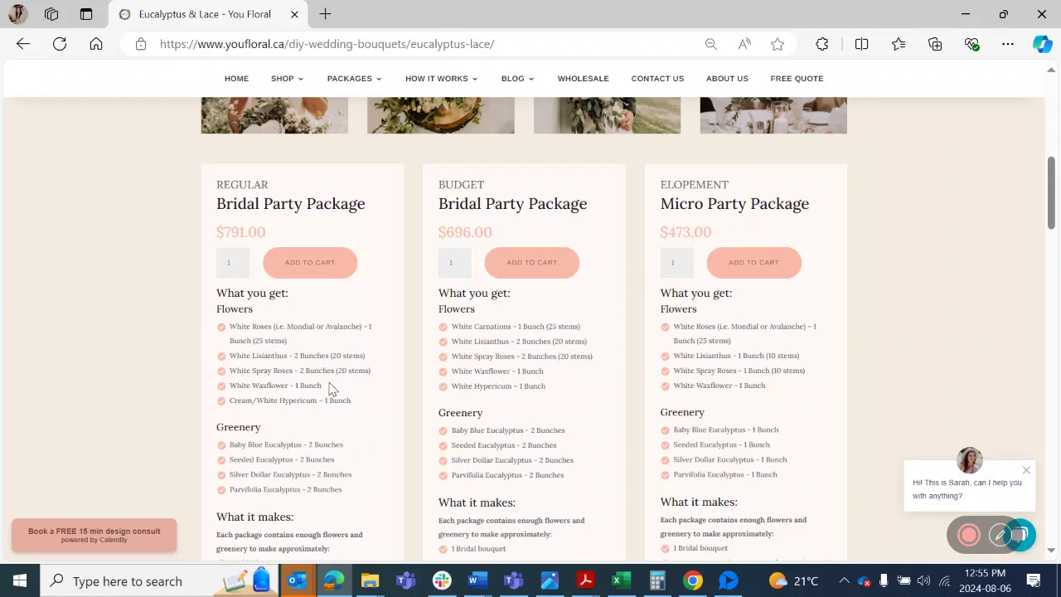
Switch to the Excel flower recipe calculator and check the total stems needed in cell C22.
left_click(630, 577)
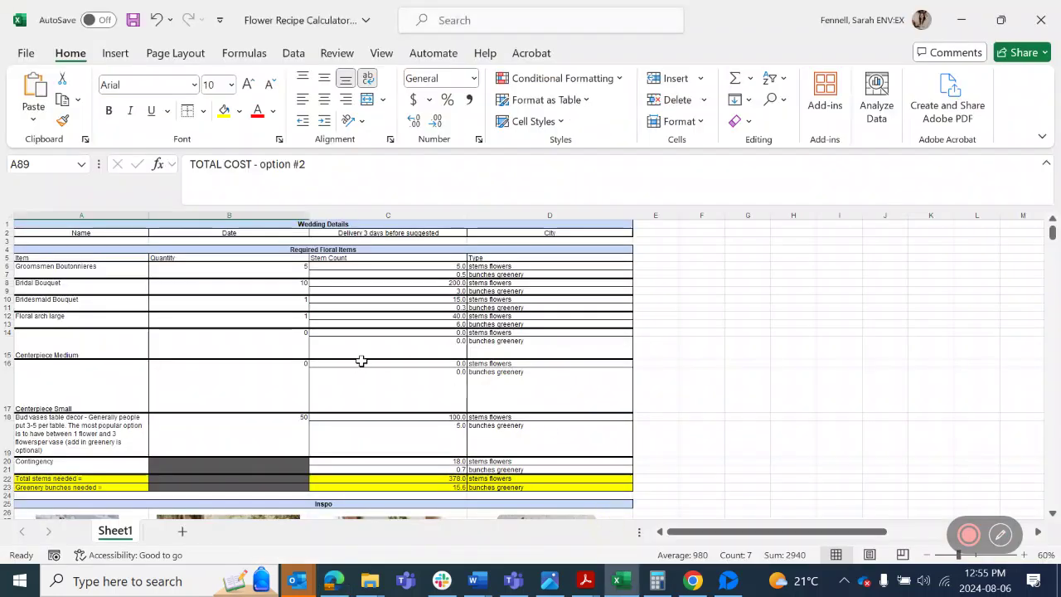
scroll(361, 360, "down", 3)
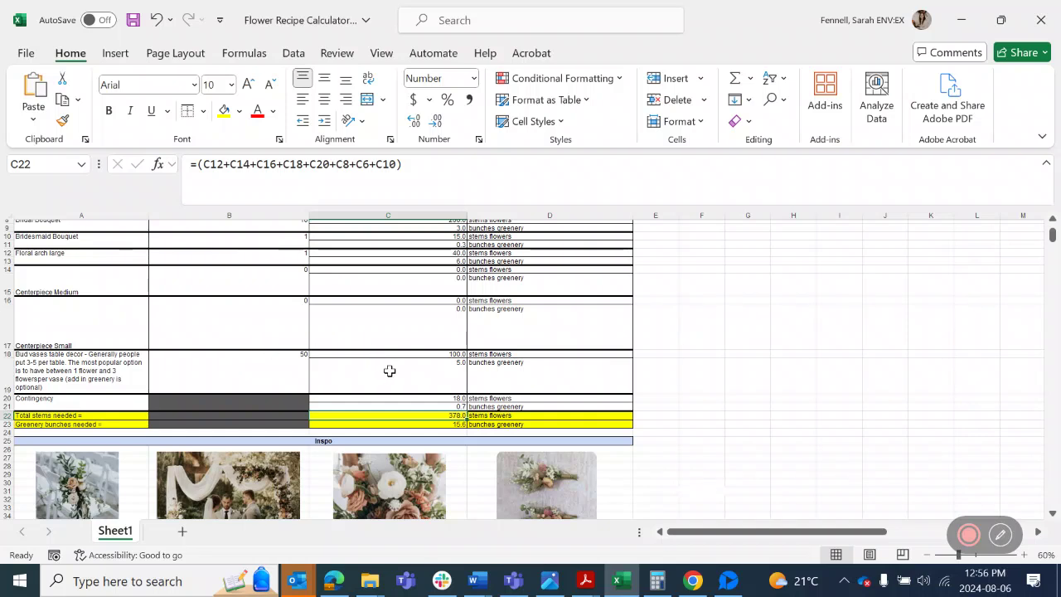
Switch to the browser and highlight the flower lists of the Regular Bridal Party Package and the Elopement Micro Party Package.
left_click(403, 547)
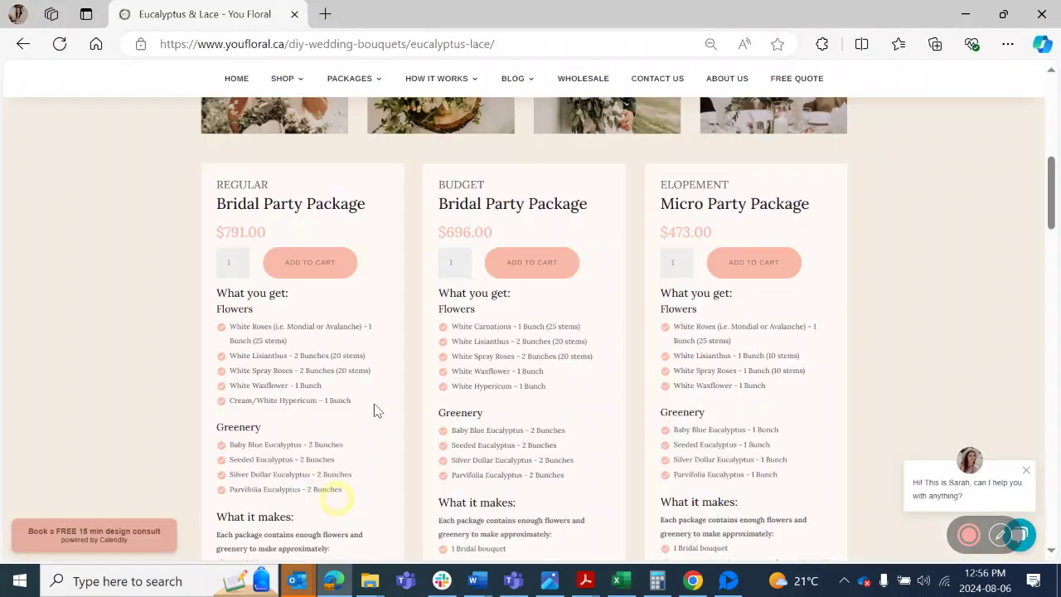
left_click_drag(230, 325, 352, 404)
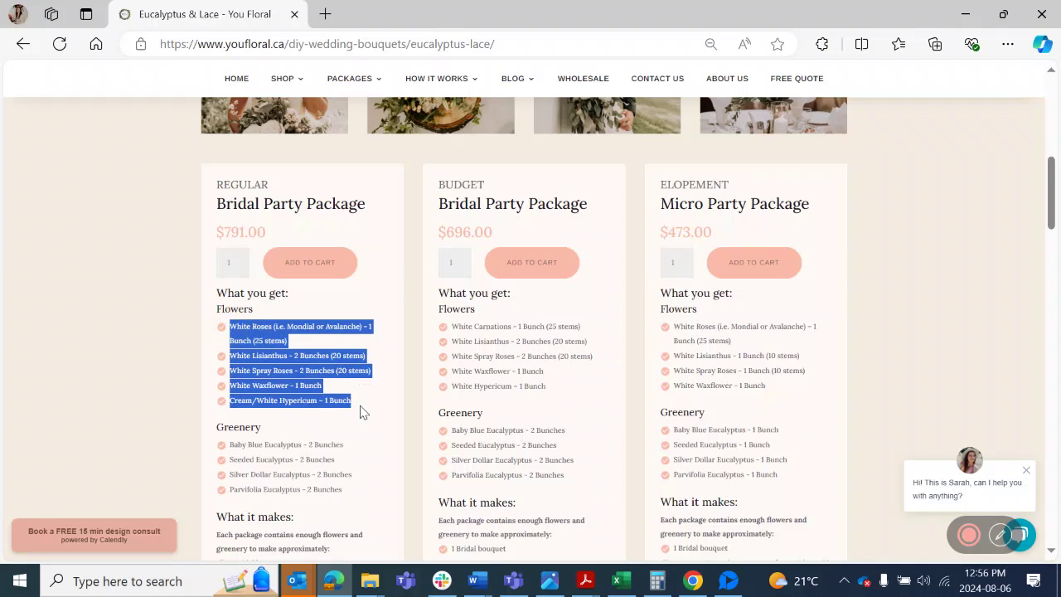
left_click(566, 386)
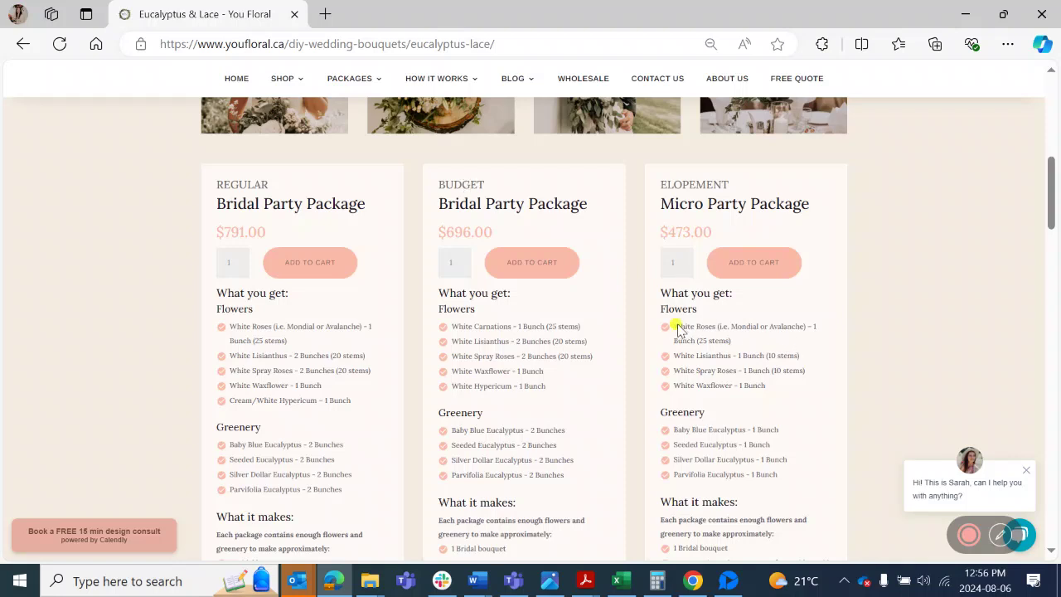
left_click_drag(678, 327, 826, 386)
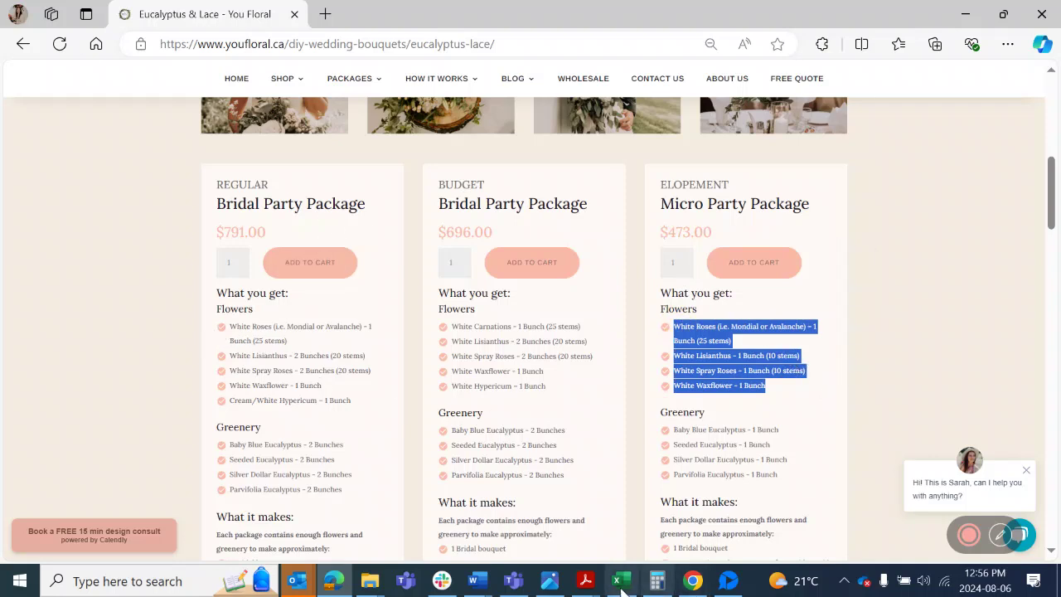
Check the total stems and greenery bunches needed in the Excel workbook again, and return to the package page in the browser.
mouse_move(617, 580)
left_click(608, 534)
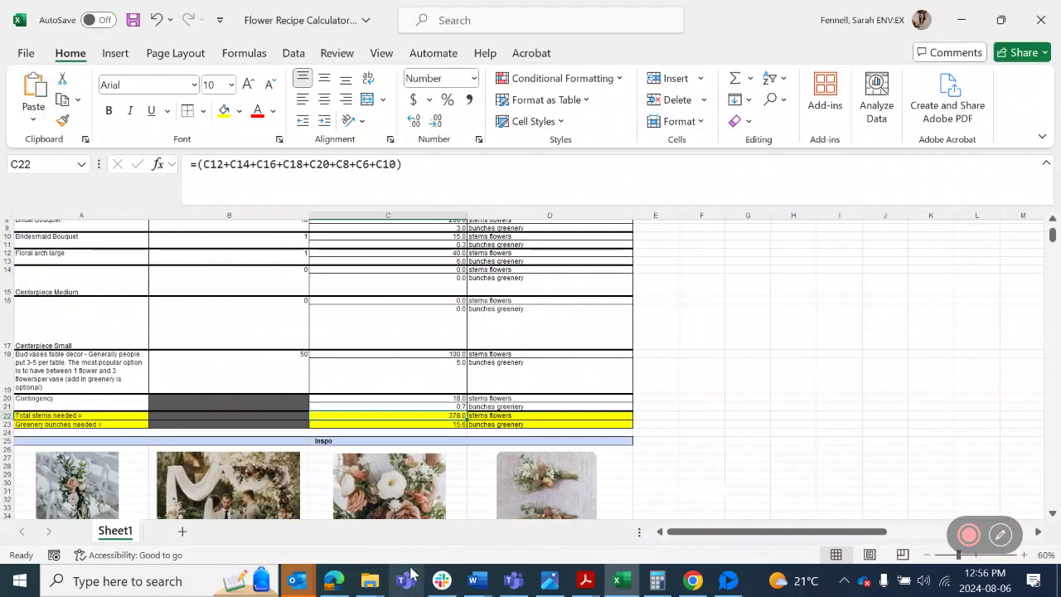
mouse_move(333, 580)
left_click(315, 508)
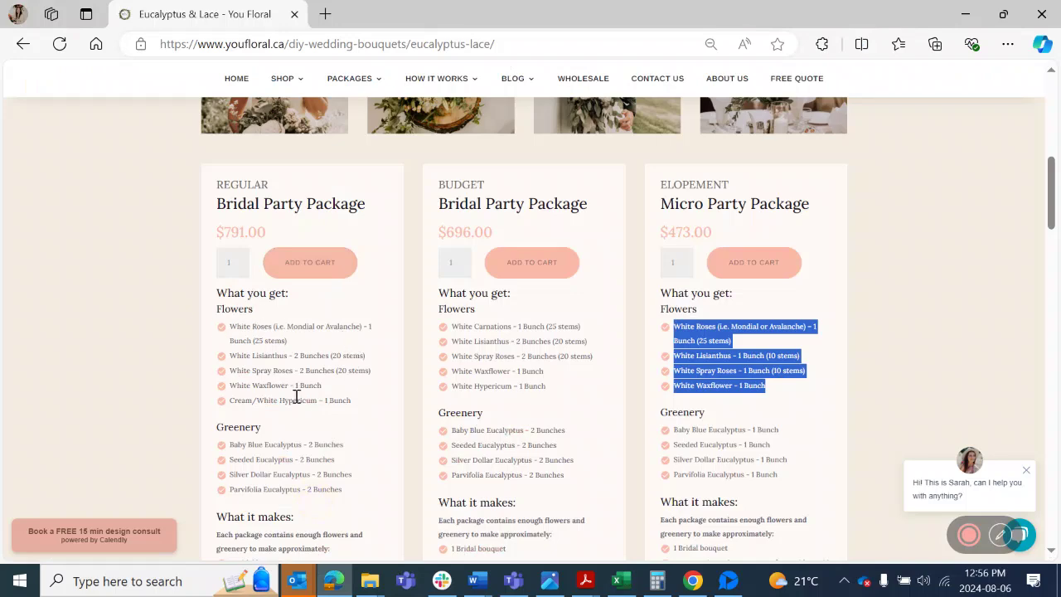
Open the Bulk Flowers category of the You Floral shop.
left_click(292, 80)
scroll(406, 348, "down", 2)
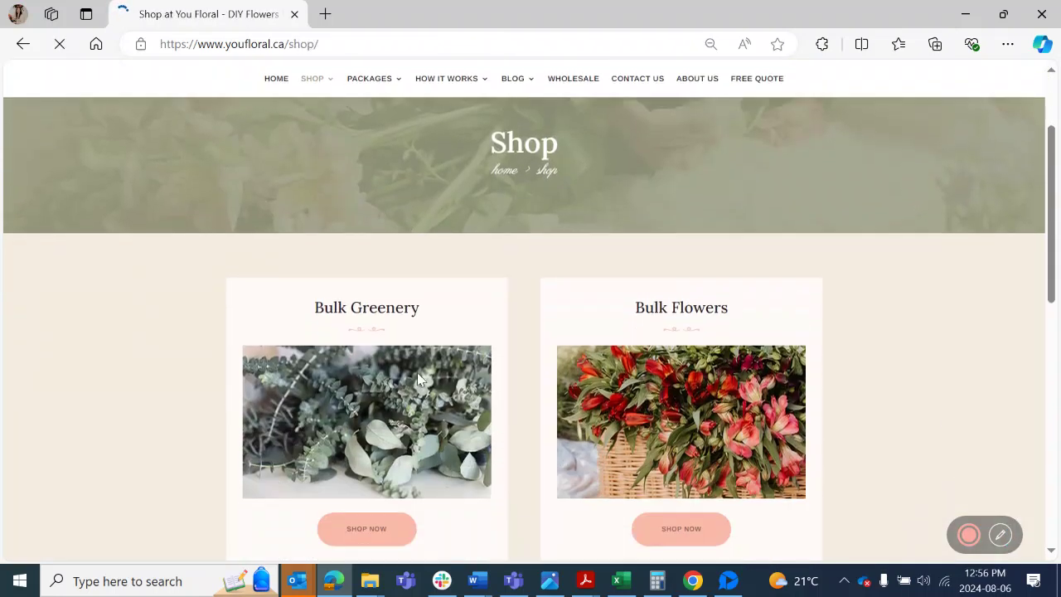
left_click(687, 529)
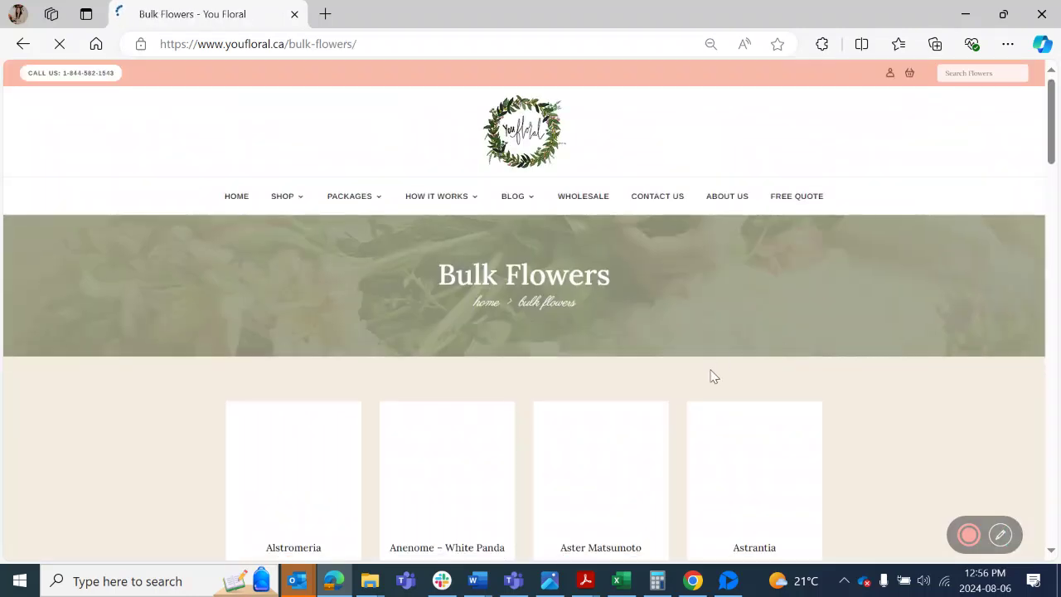
Find Hypericum among the bulk flowers and open the White/Cream Hypericum 10-stem bunch product.
scroll(710, 374, "down", 4)
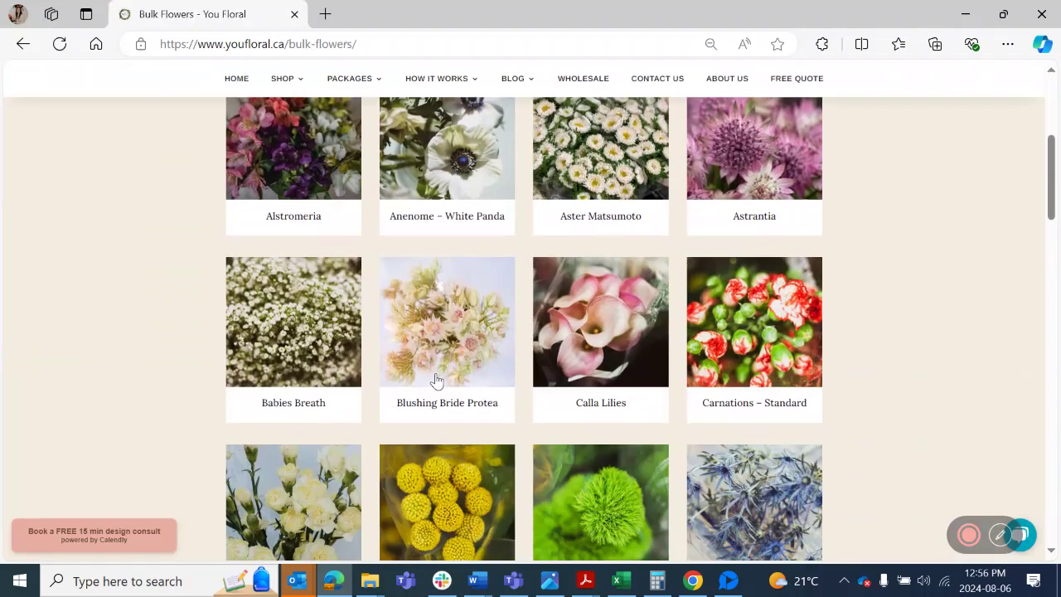
scroll(876, 349, "down", 2)
scroll(885, 342, "down", 5)
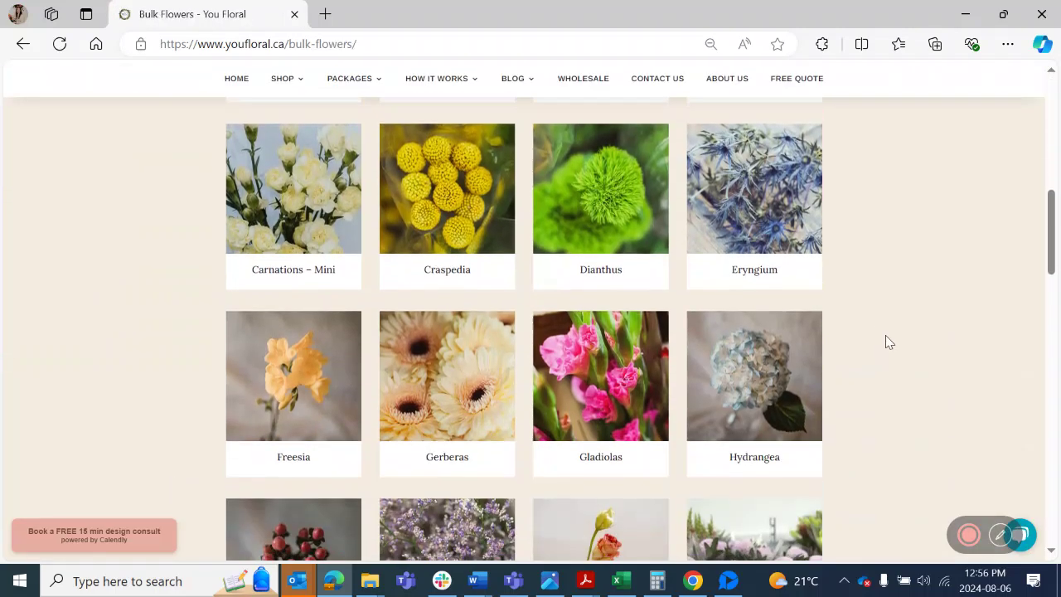
scroll(868, 356, "down", 2)
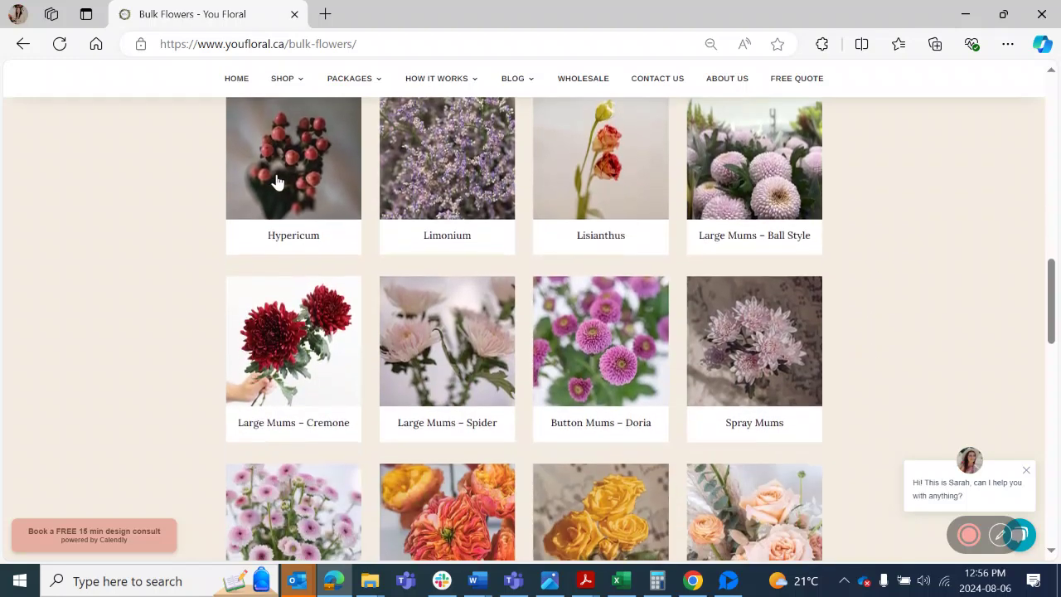
left_click(278, 170)
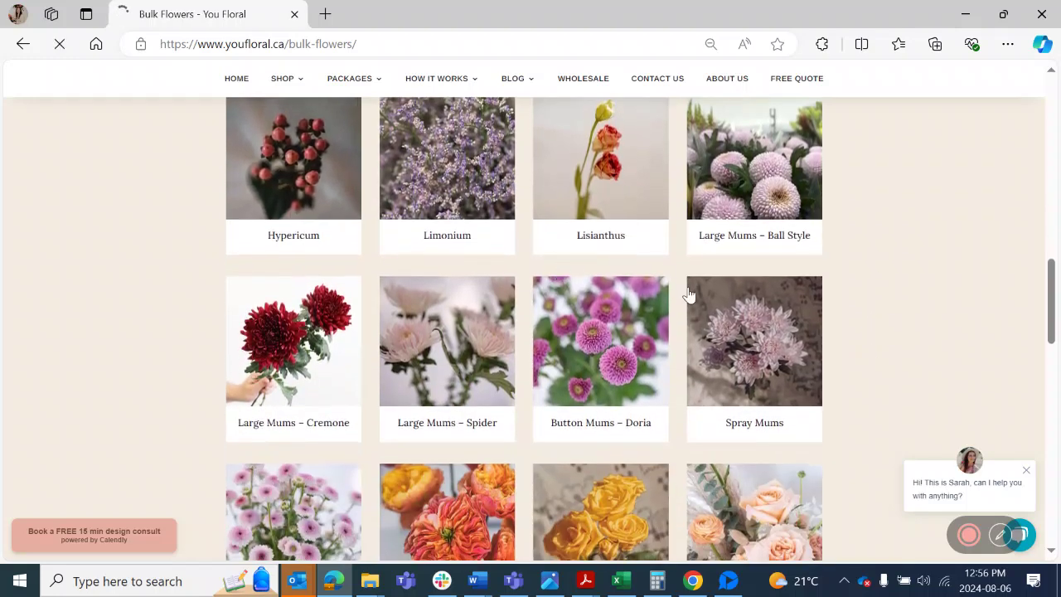
scroll(467, 295, "down", 3)
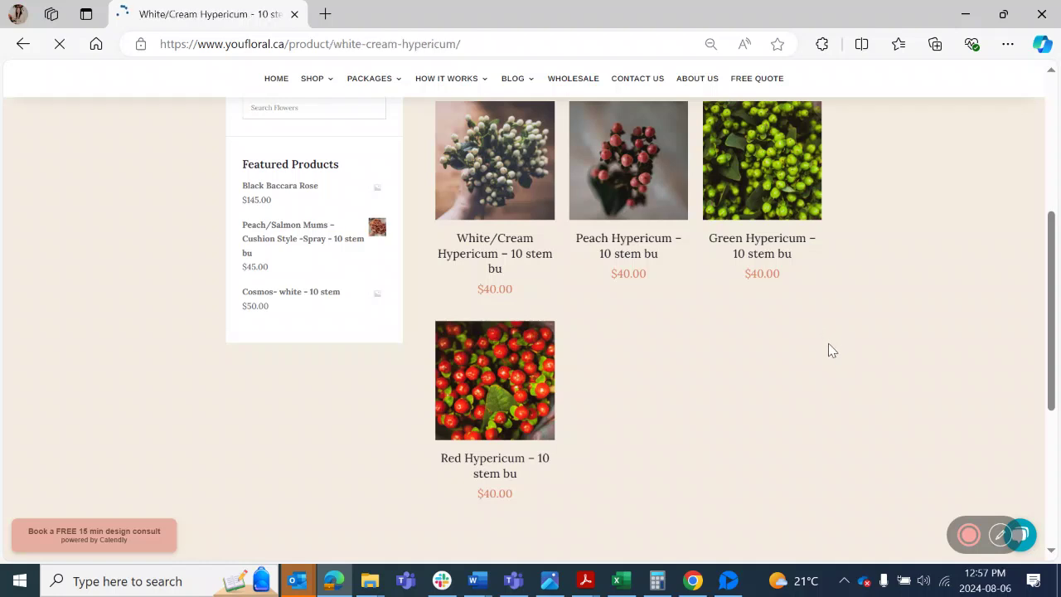
Add 5 bunches of White/Cream Hypericum to the cart and review the product page.
scroll(820, 331, "down", 4)
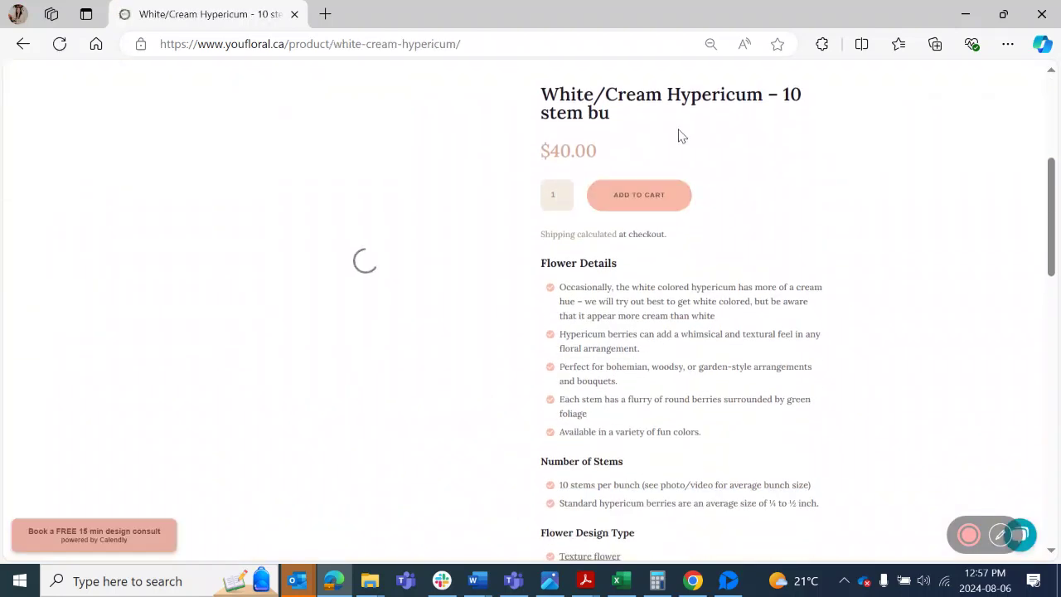
left_click(561, 192)
left_click(561, 191)
left_click(561, 191)
left_click(561, 191)
left_click(664, 197)
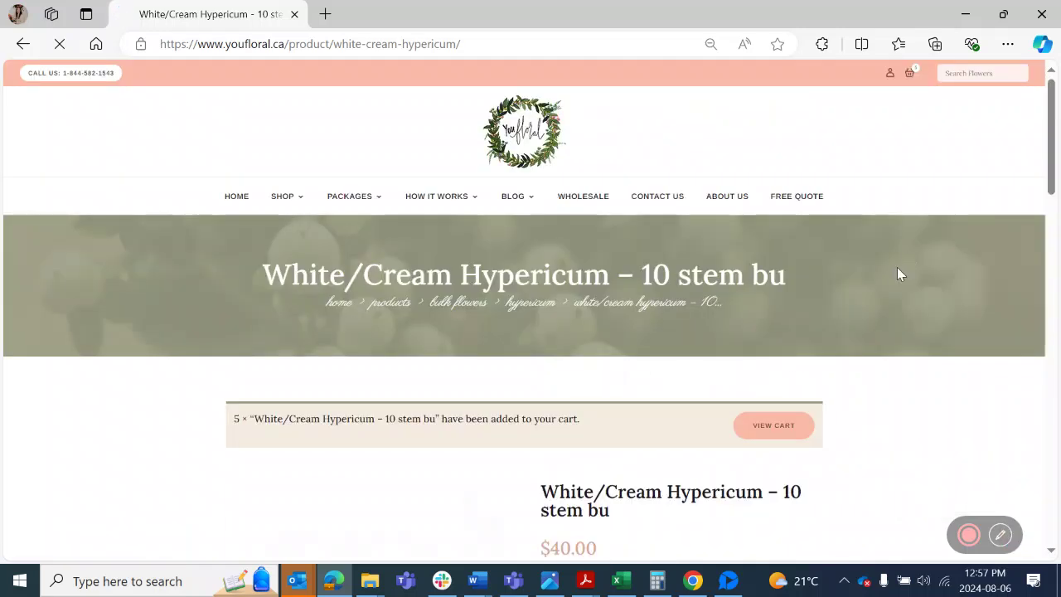
scroll(896, 274, "down", 3)
scroll(862, 278, "down", 1)
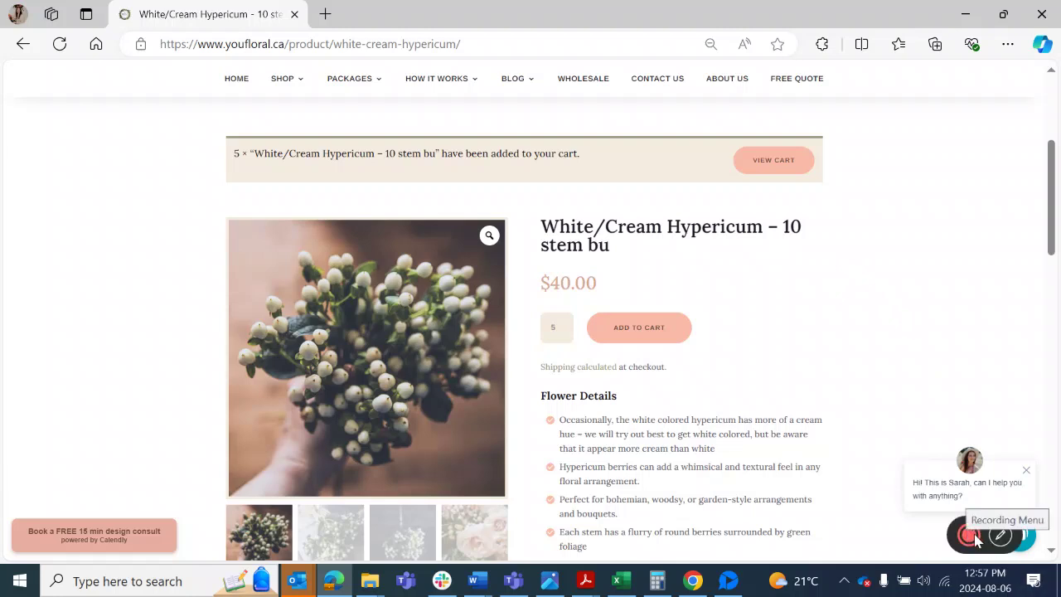
left_click(978, 540)
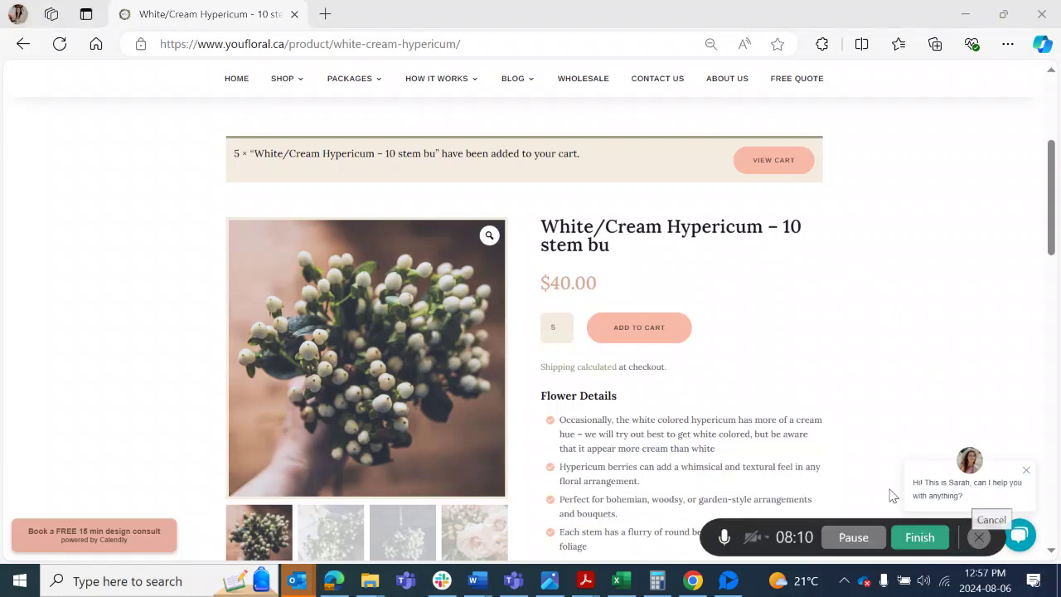